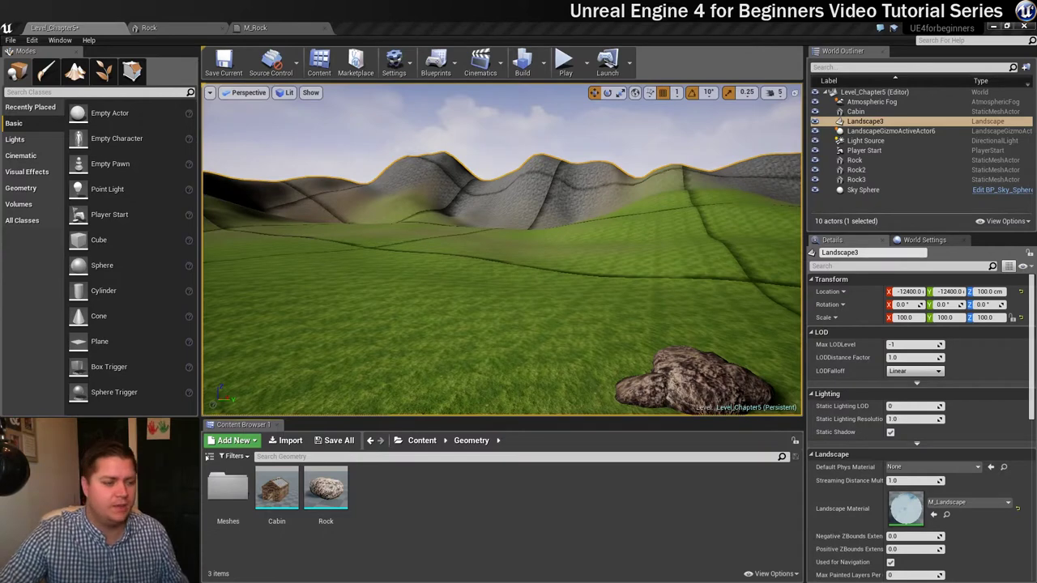
Step: Switch to the File Explorer window showing the Cabin models-and-textures folder
key("alt+Tab")
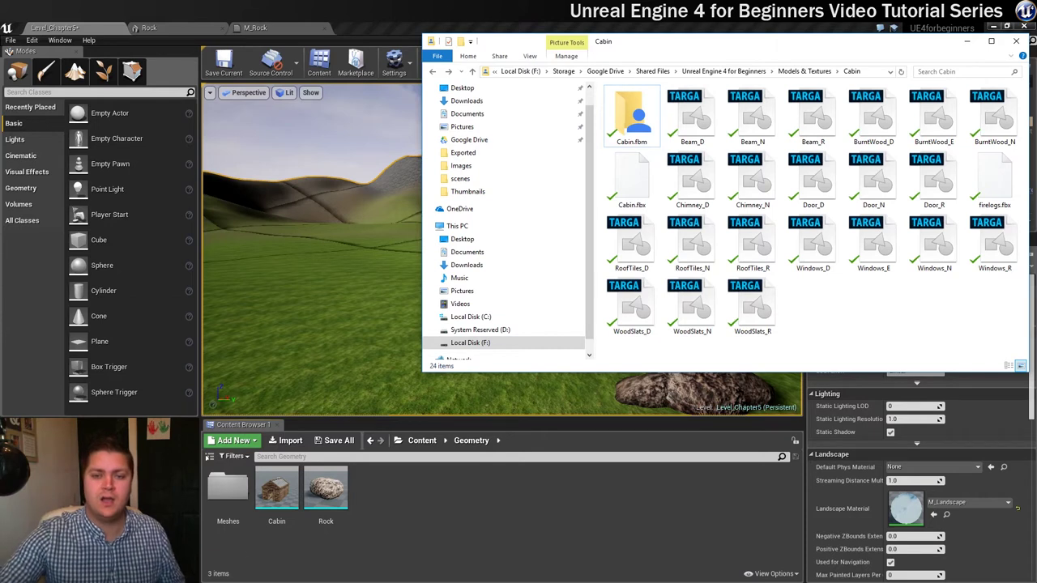
Step: Return to Models & Textures > Cabin and drop firelogs.fbx into the Geometry content folder
left_click(994, 177)
left_click(434, 72)
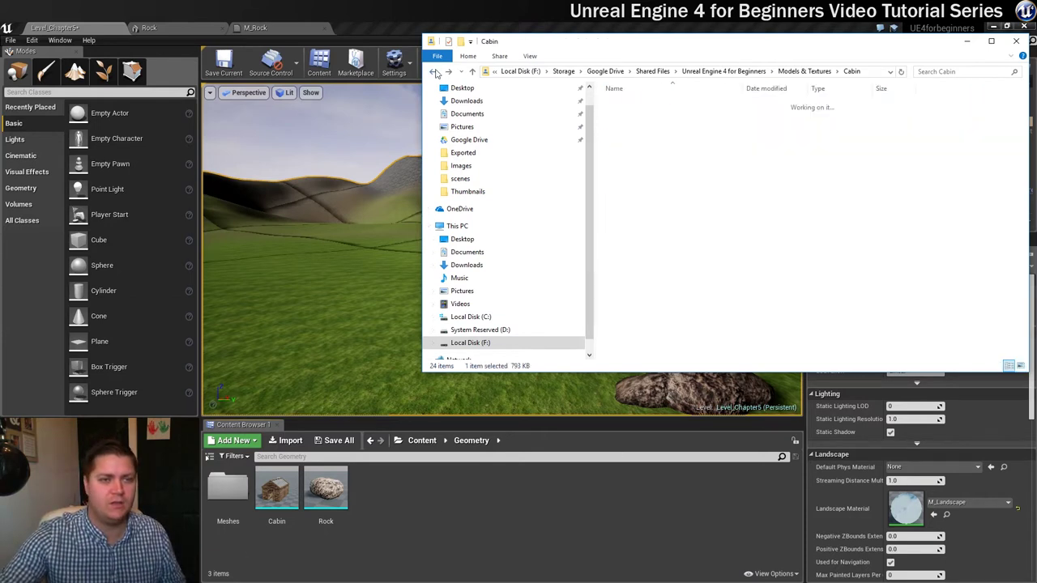
left_click(434, 71)
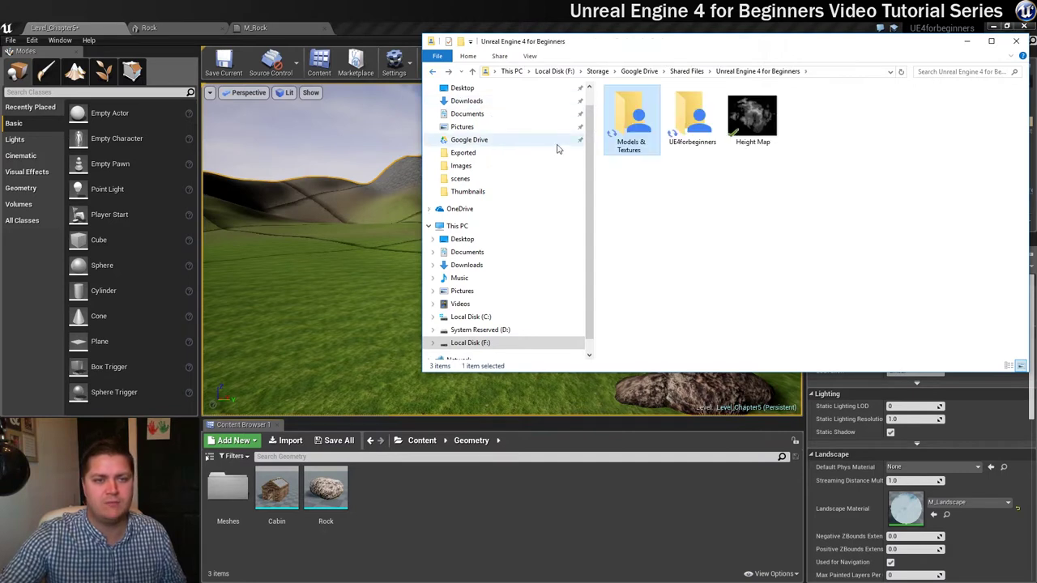
double_click(637, 117)
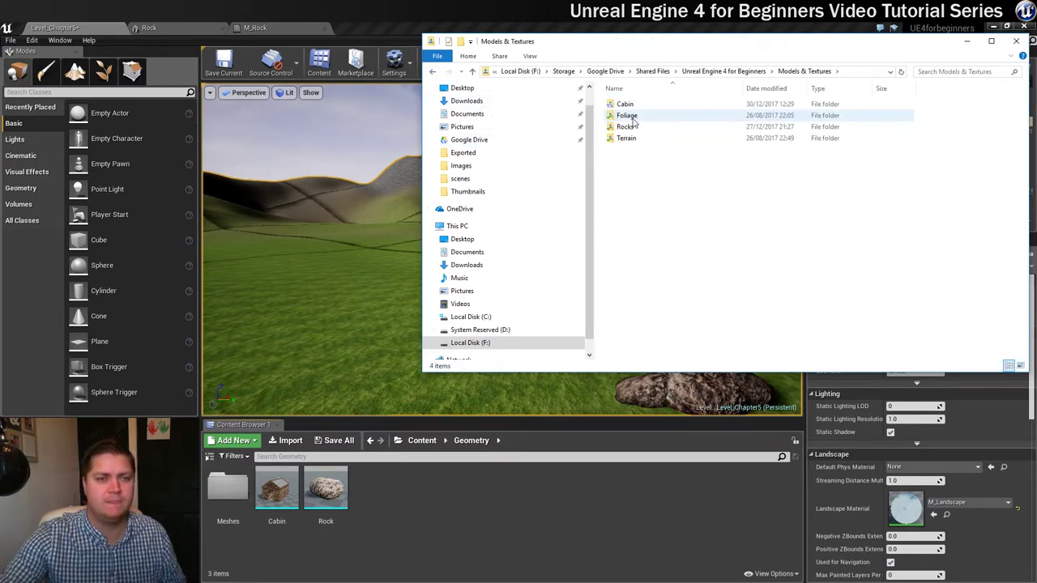
left_click(624, 106)
double_click(625, 106)
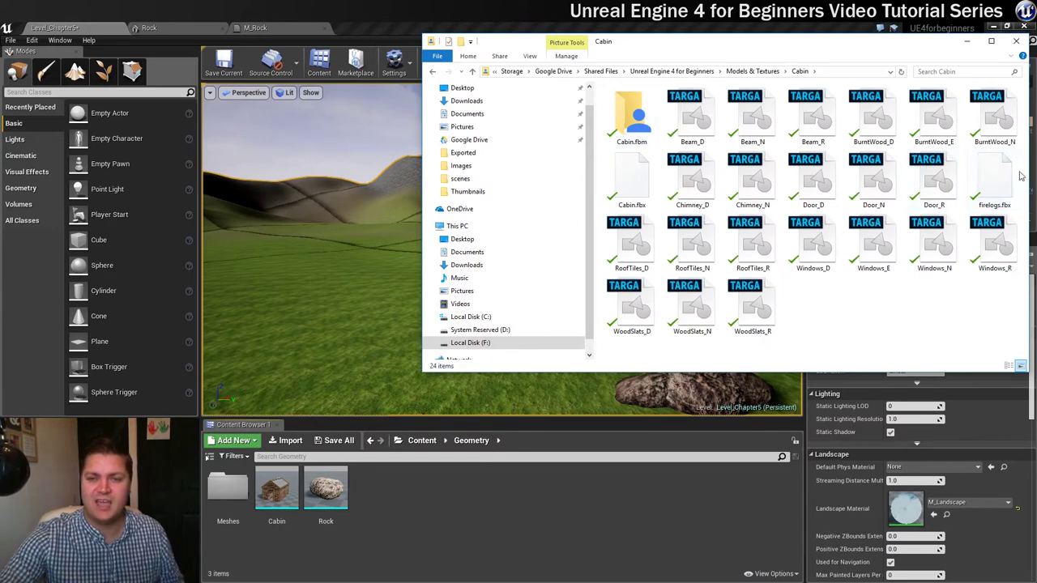
left_click_drag(996, 177, 387, 500)
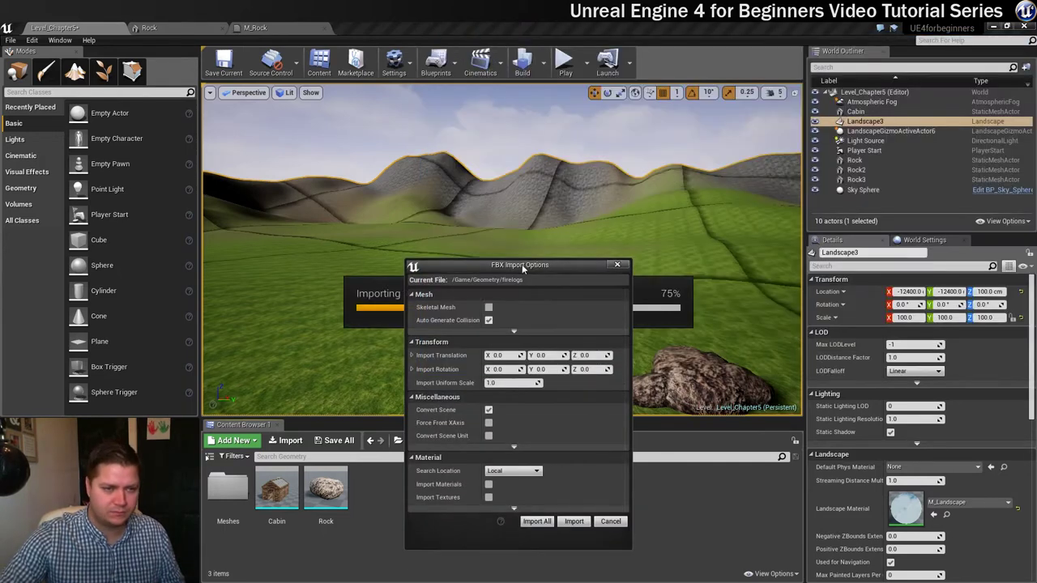
Step: Accept the FBX import options to import firelogs into the Geometry folder
left_click_drag(522, 264, 545, 110)
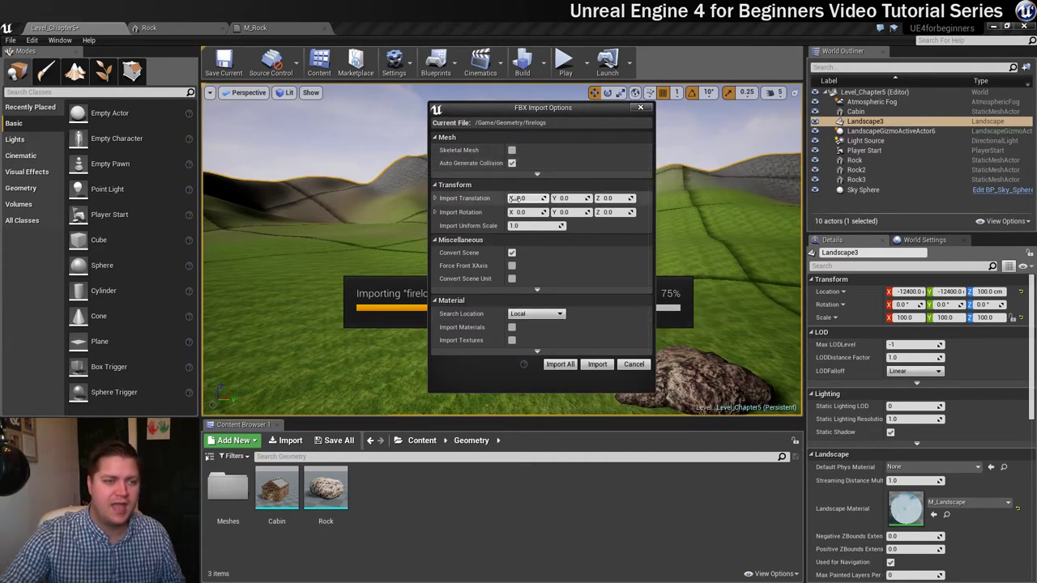
left_click(512, 252)
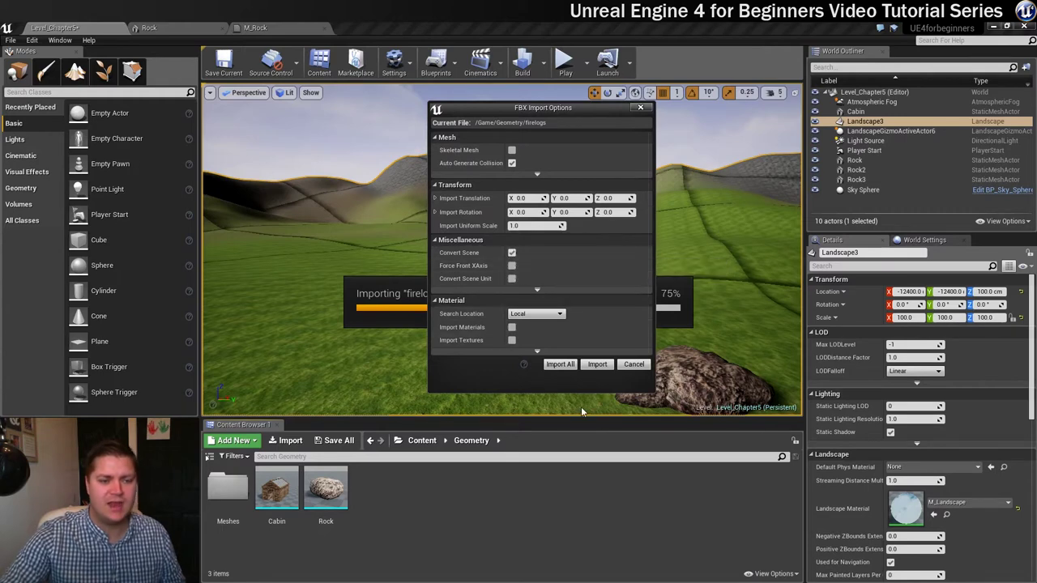
left_click(597, 364)
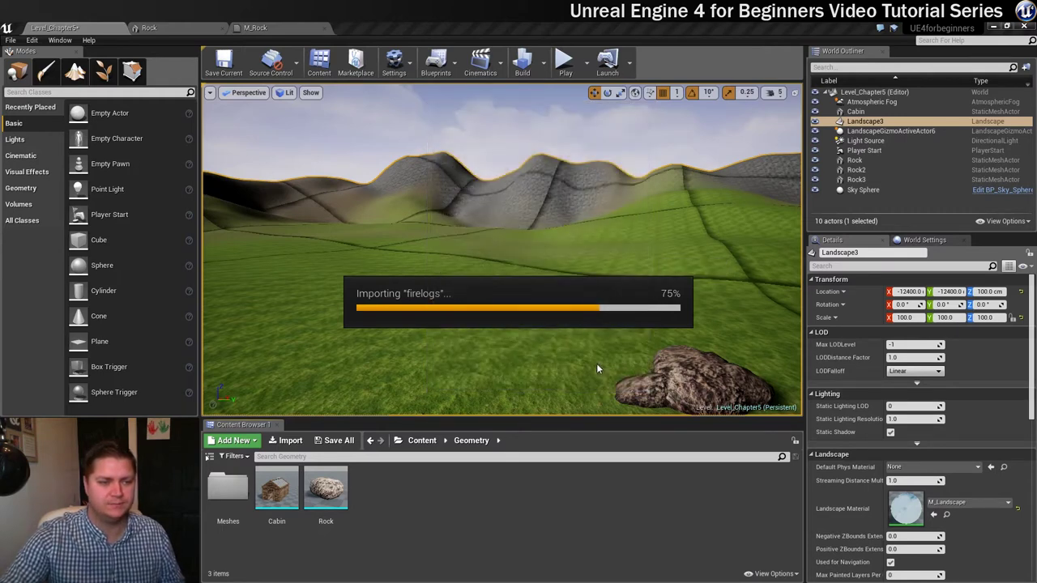
Step: Open the firelogs mesh and view the logs from above
mouse_move(324, 486)
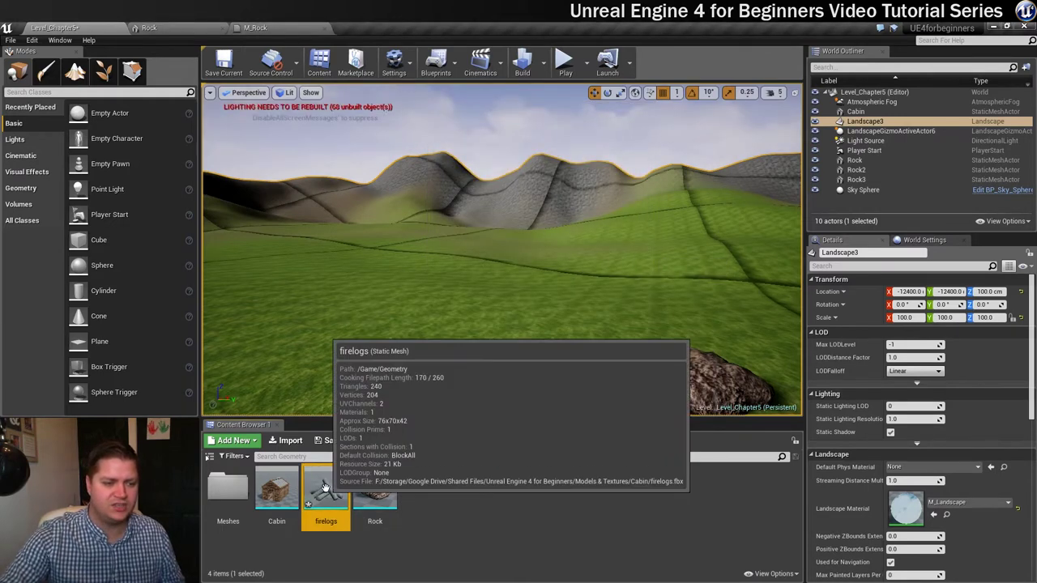
double_click(327, 490)
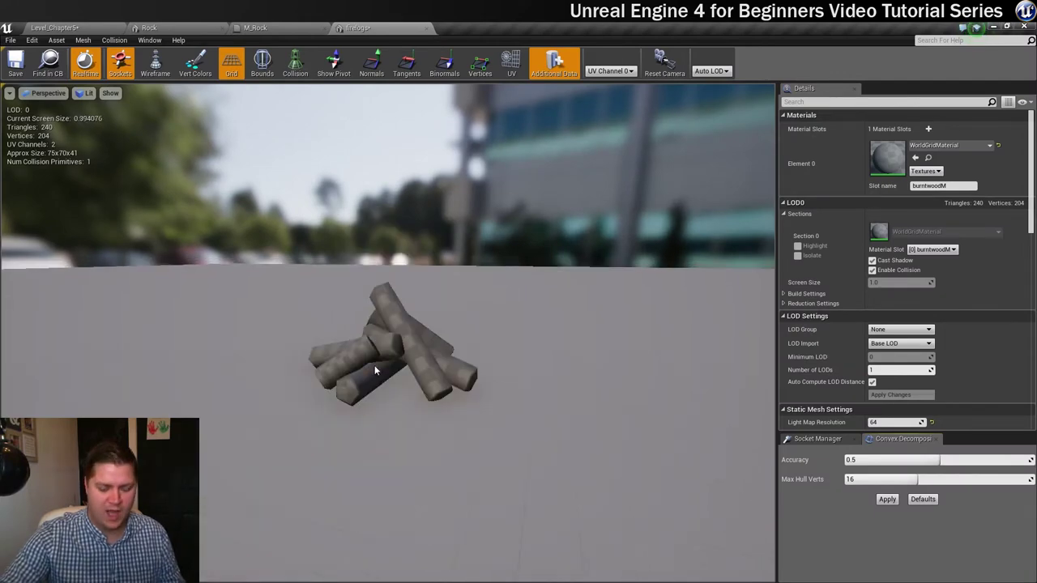
left_click_drag(367, 359, 307, 387)
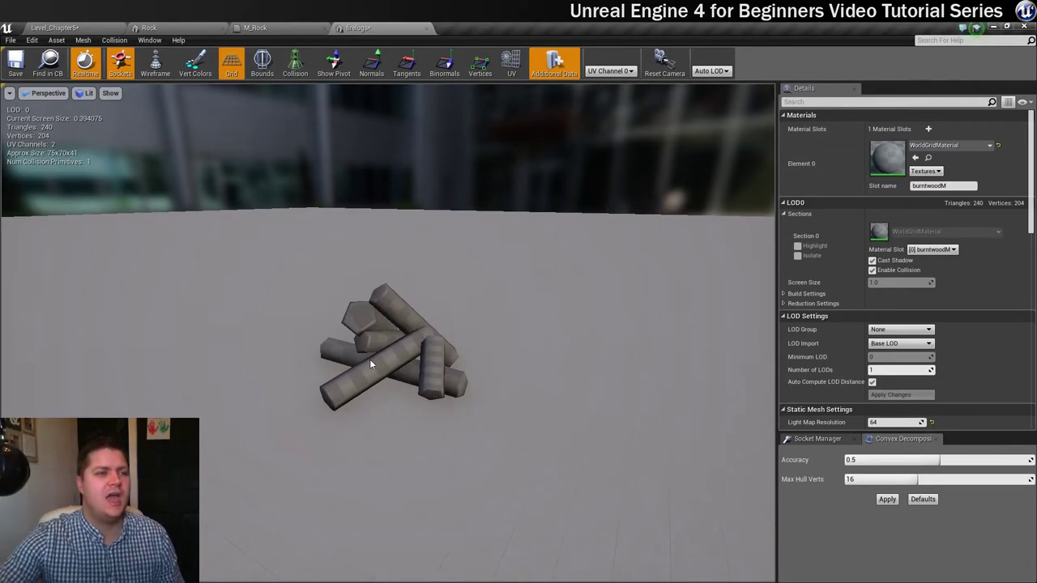
Step: Close the M_Rock material editor and the Rock mesh editor
left_click(304, 26)
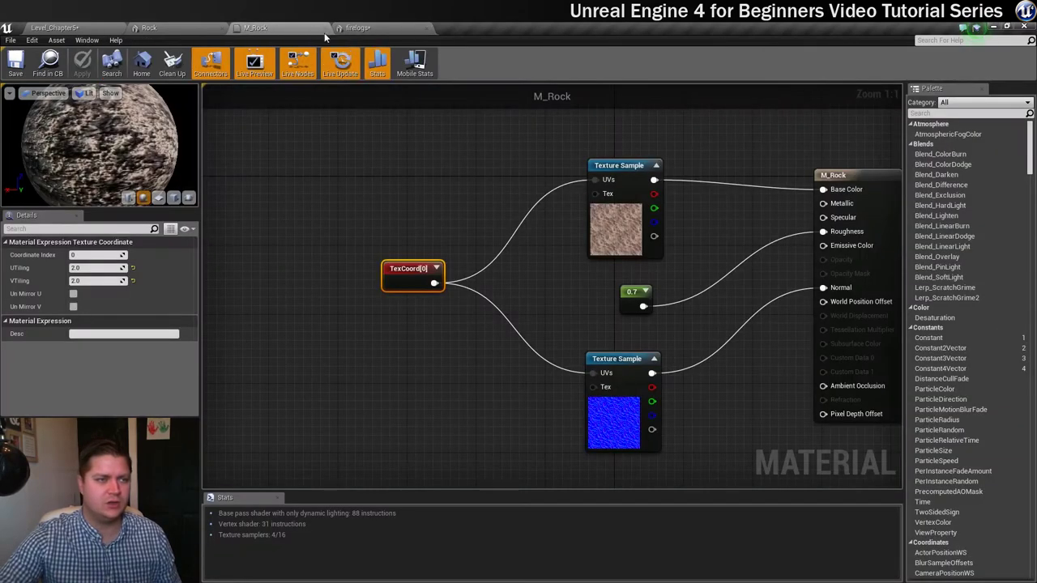
left_click(324, 28)
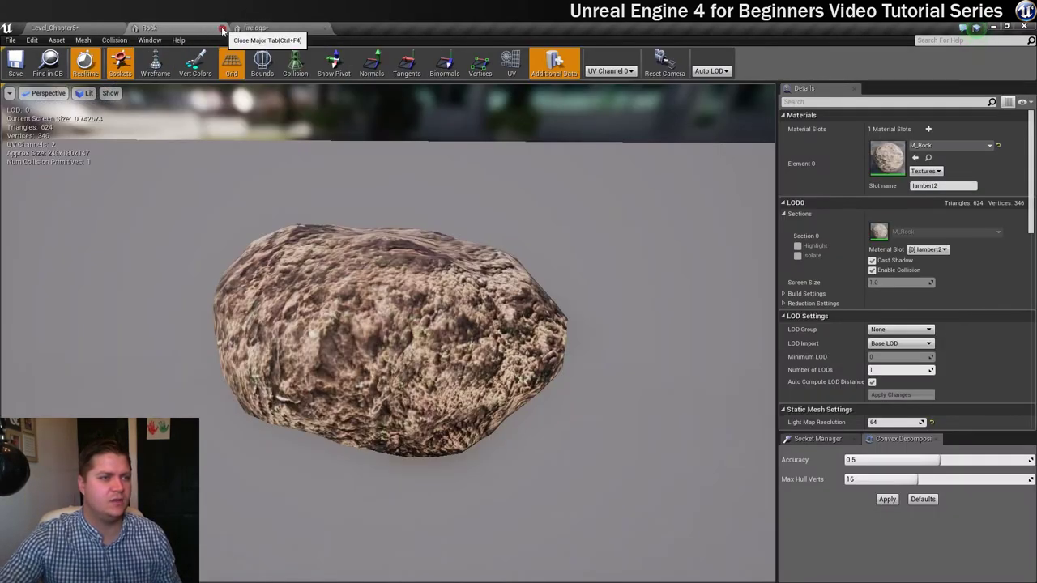
left_click(223, 28)
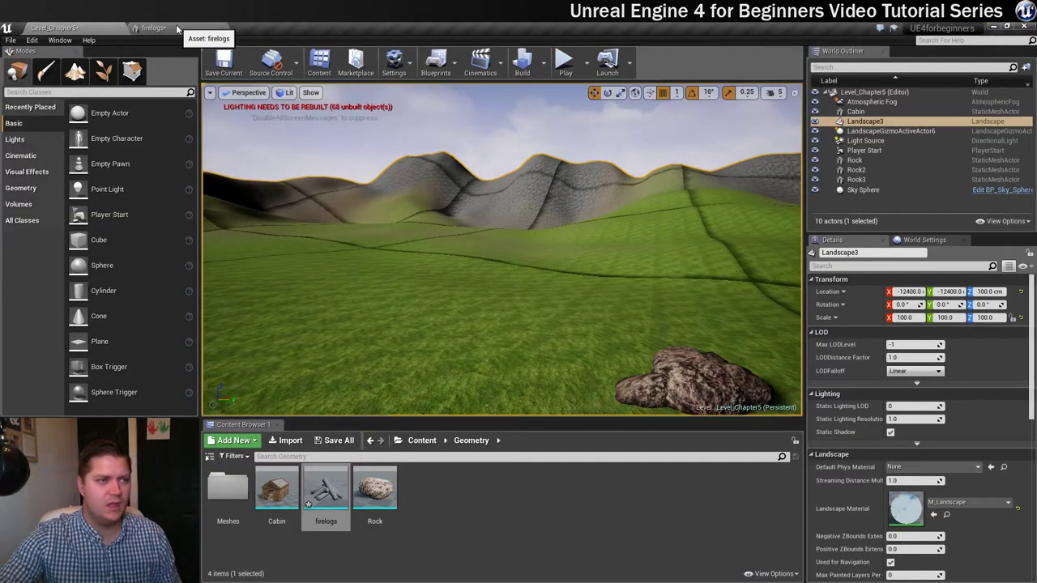
Step: Check the firelogs material slot, then return to Level_Chapter5 and browse to the top-level Content folder
left_click(176, 29)
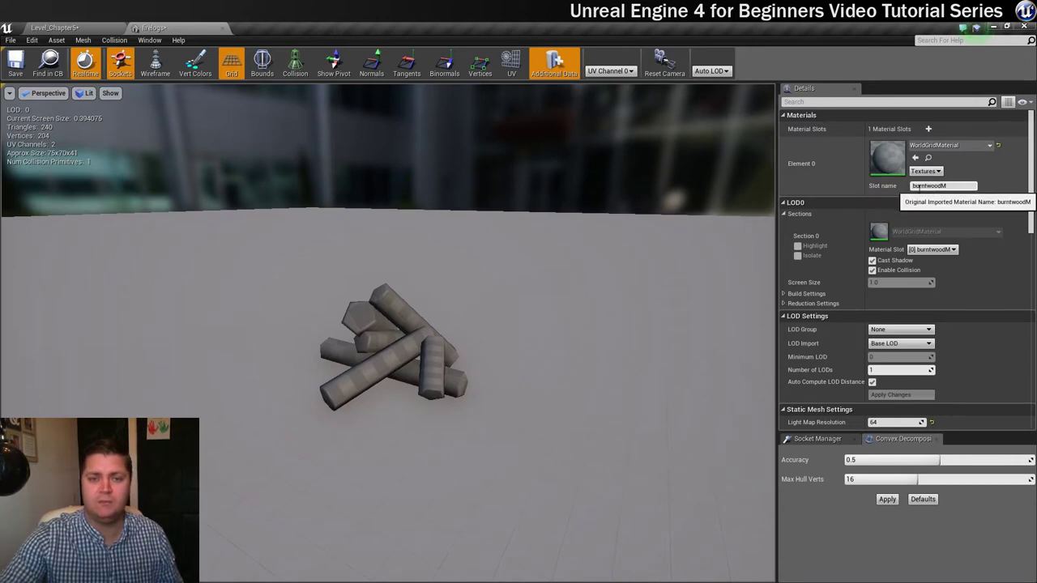
left_click(106, 26)
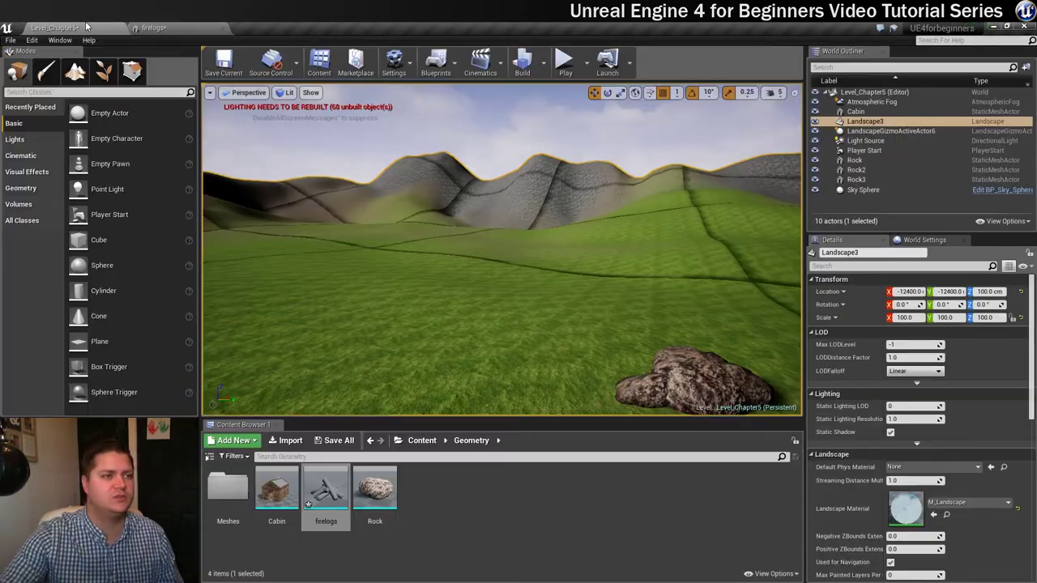
left_click(423, 442)
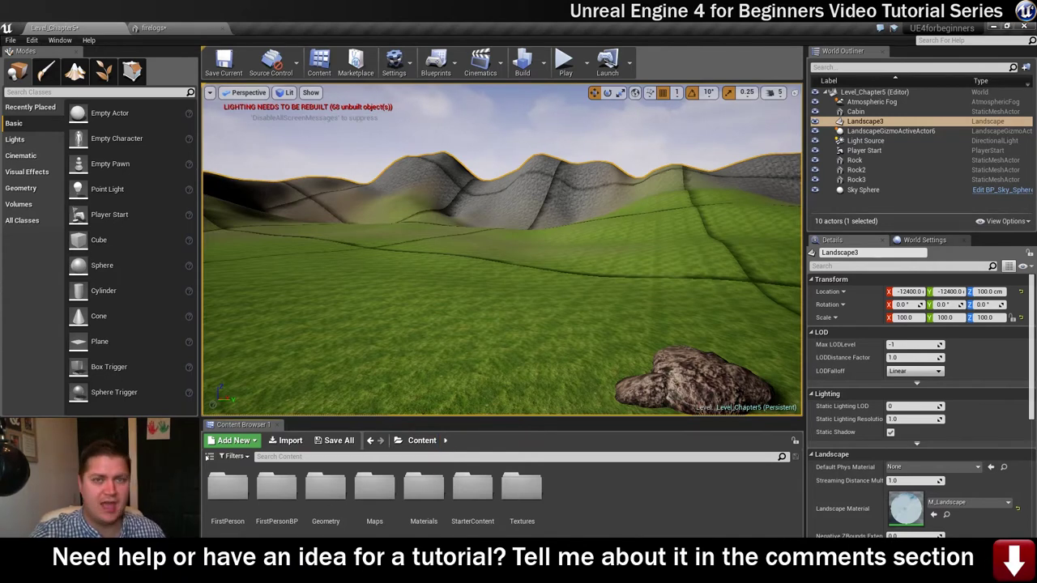
key("alt+Tab")
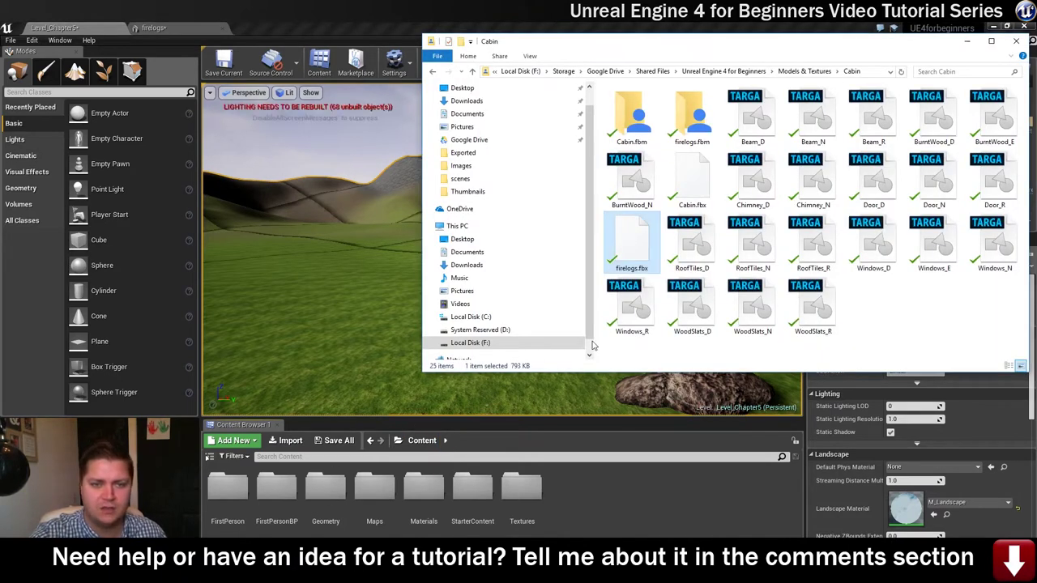
left_click(938, 122)
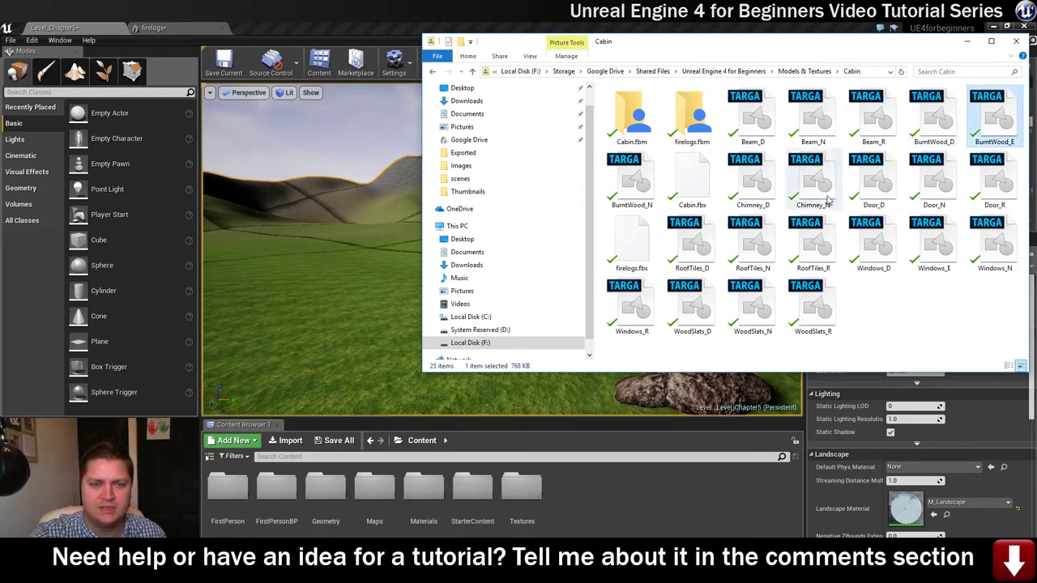
left_click(640, 183)
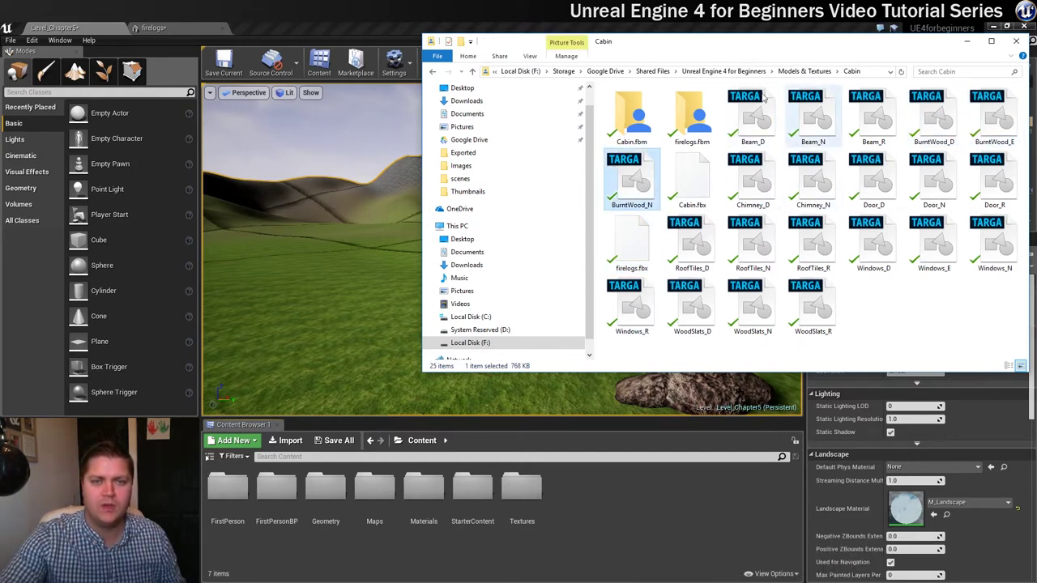
Step: Hide File Explorer, add a new material named M_BurntWood in Materials, and open it
left_click(966, 40)
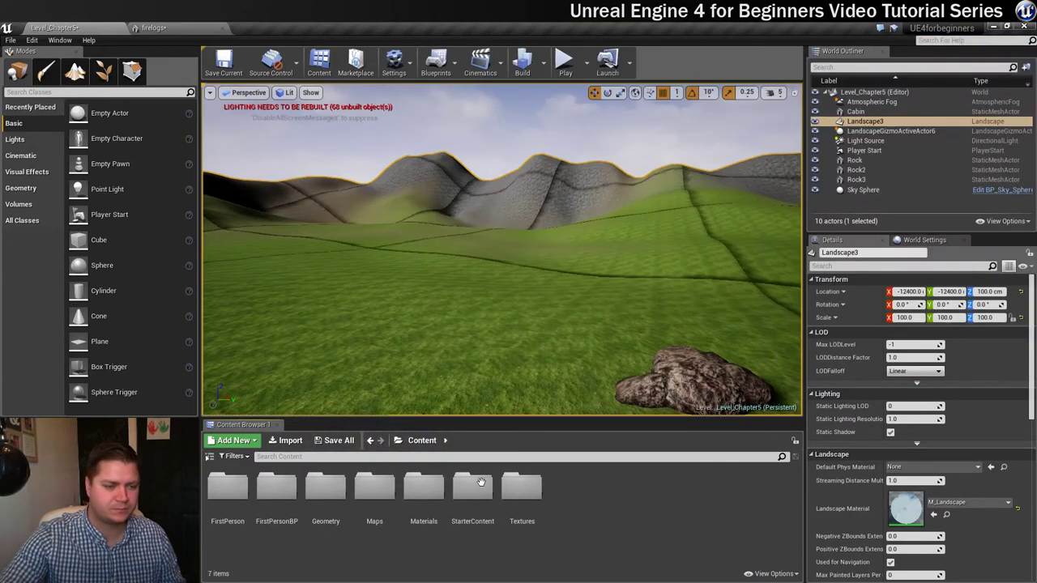
double_click(423, 486)
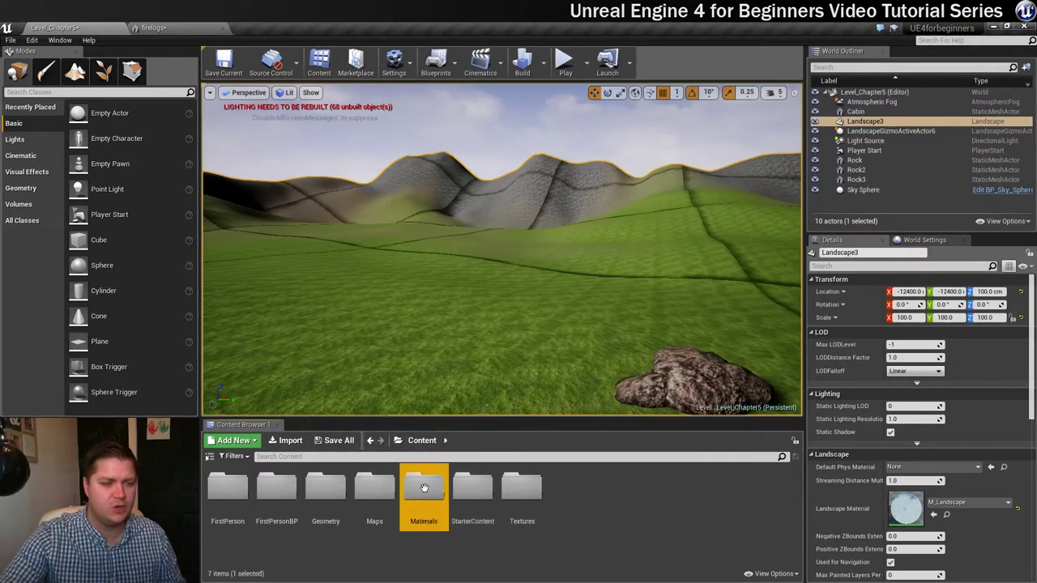
right_click(632, 558)
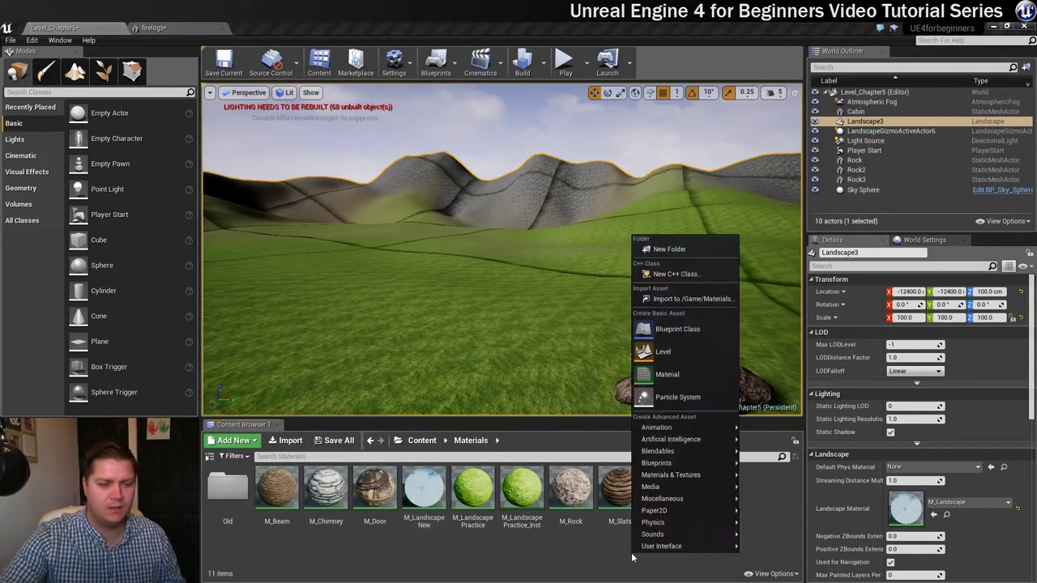
left_click(675, 376)
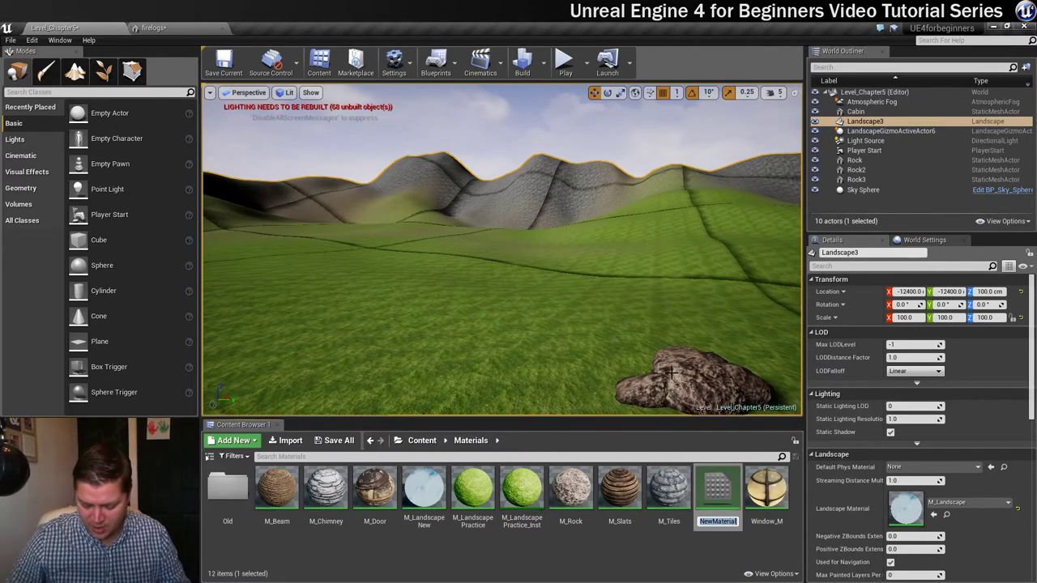
type("M_BurntWood")
key("Return")
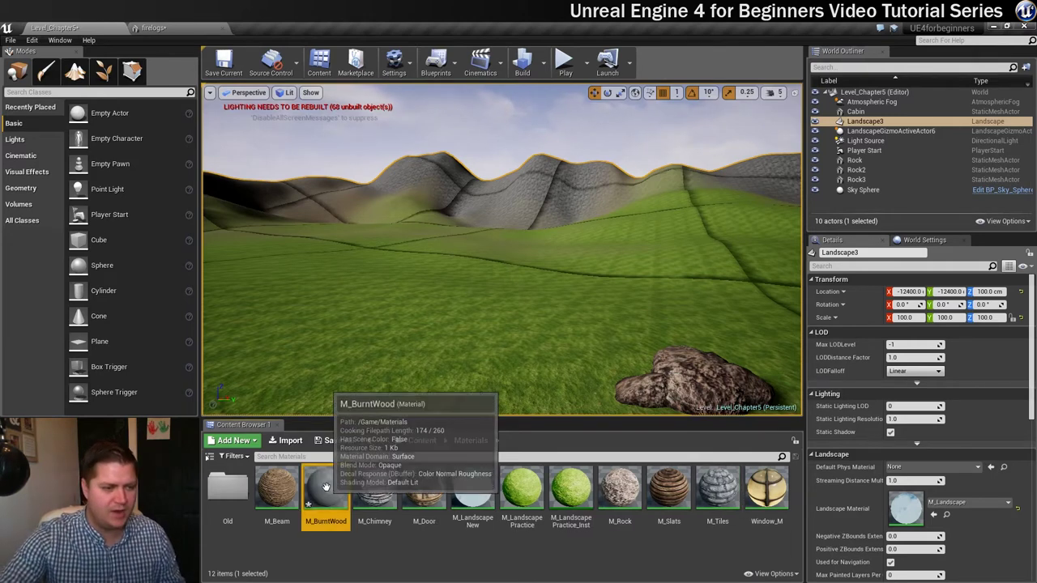
double_click(325, 486)
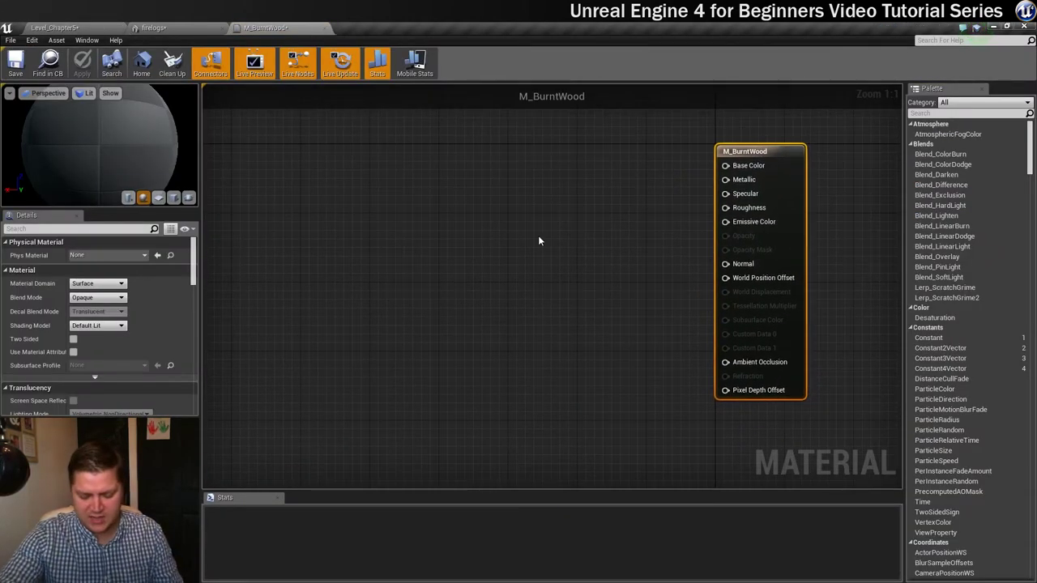
Step: Add three stacked Texture Sample nodes and a Constant node to the M_BurntWood graph
left_click(466, 127)
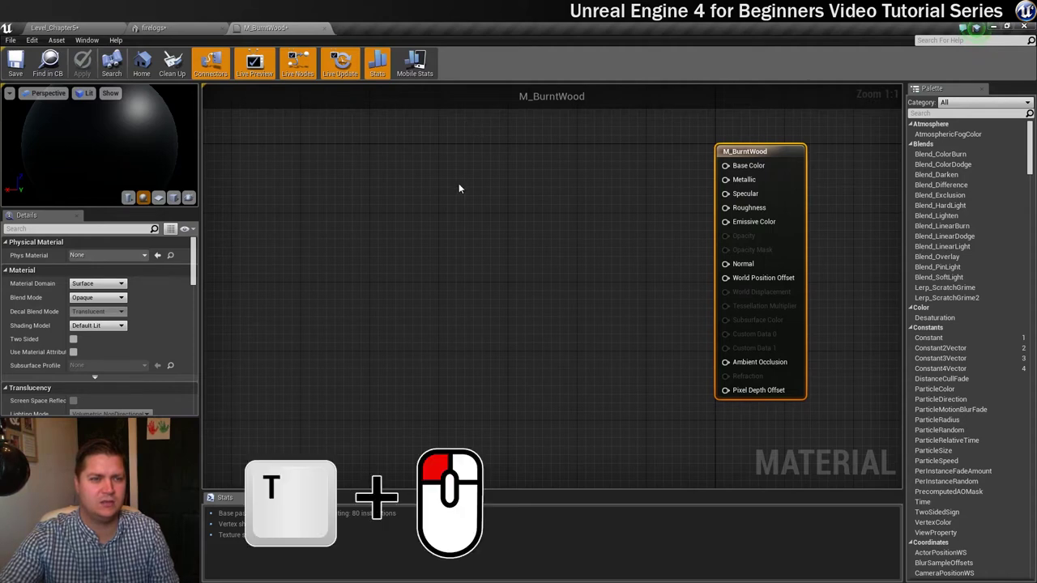
left_click(467, 234)
left_click(468, 344)
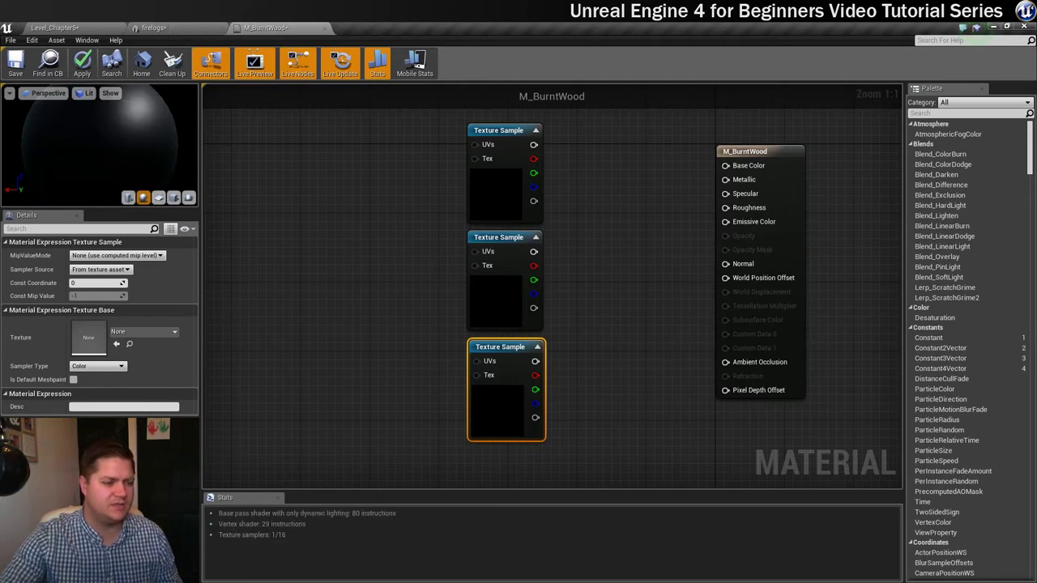
key("alt+Tab")
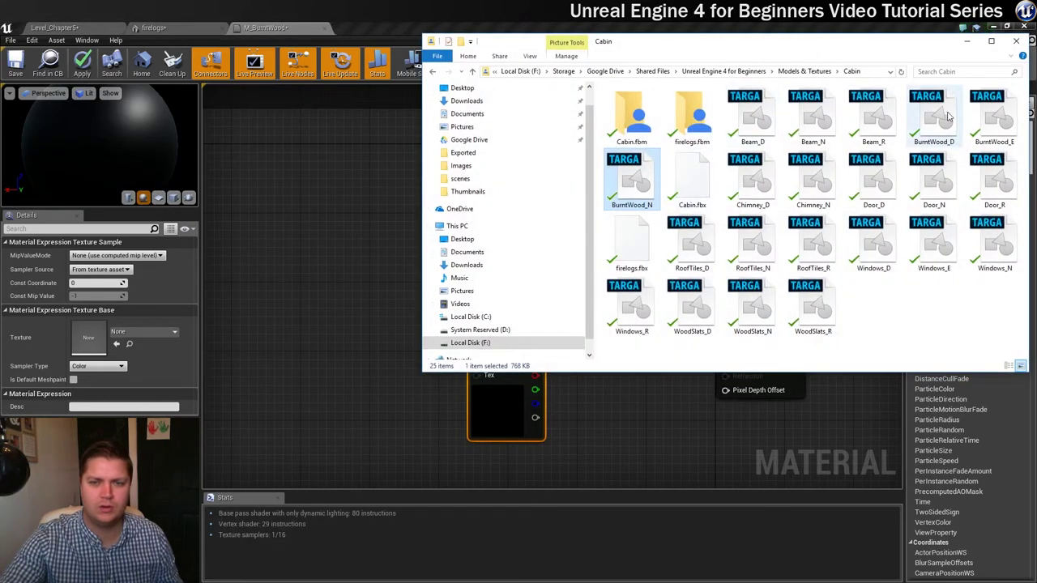
left_click(975, 44)
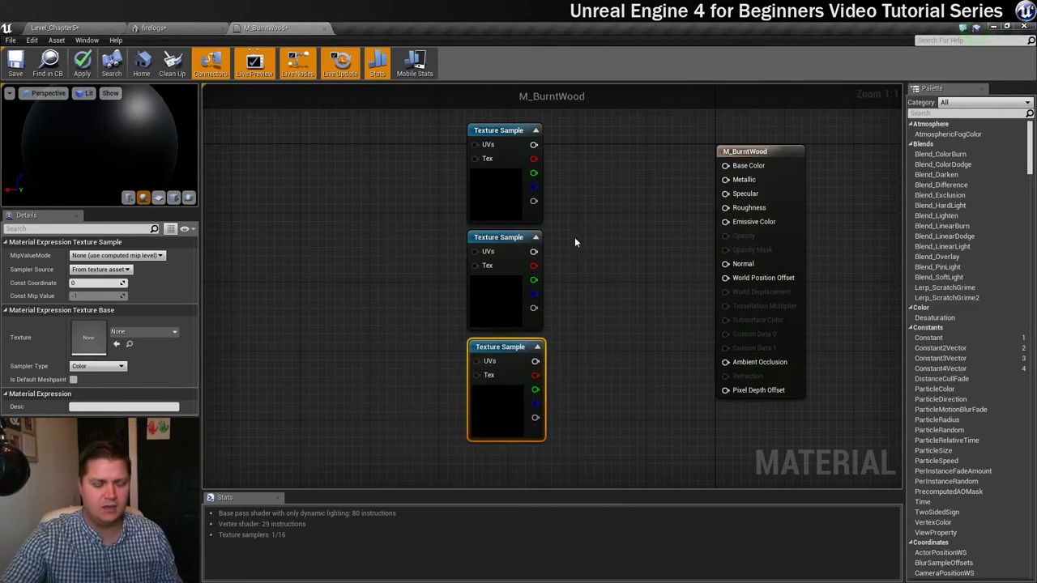
left_click(584, 239)
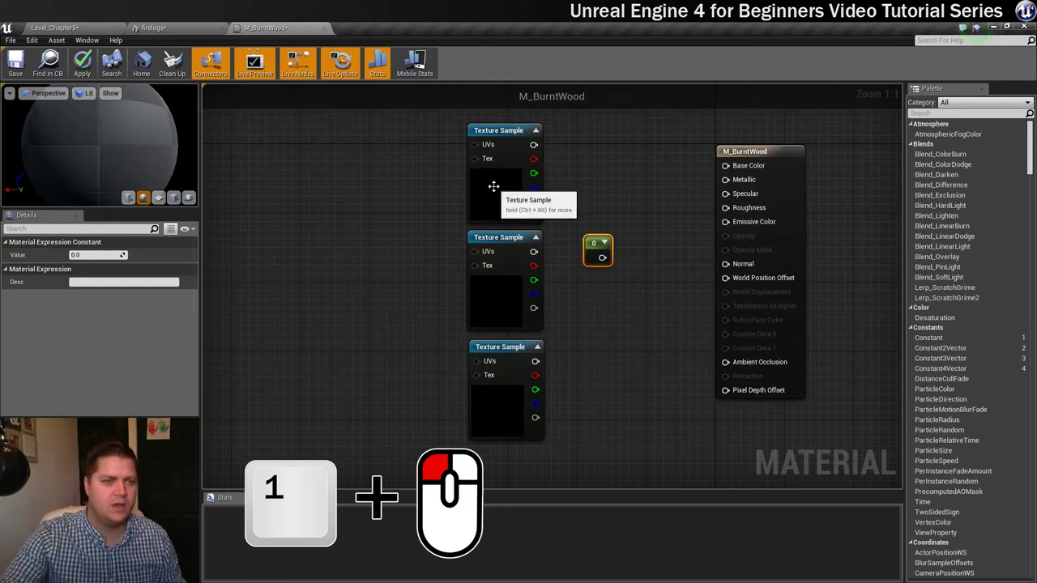
Step: Assign BurntWood_D to the top texture sample and BurntWood_E to the middle one
left_click(494, 186)
left_click(150, 333)
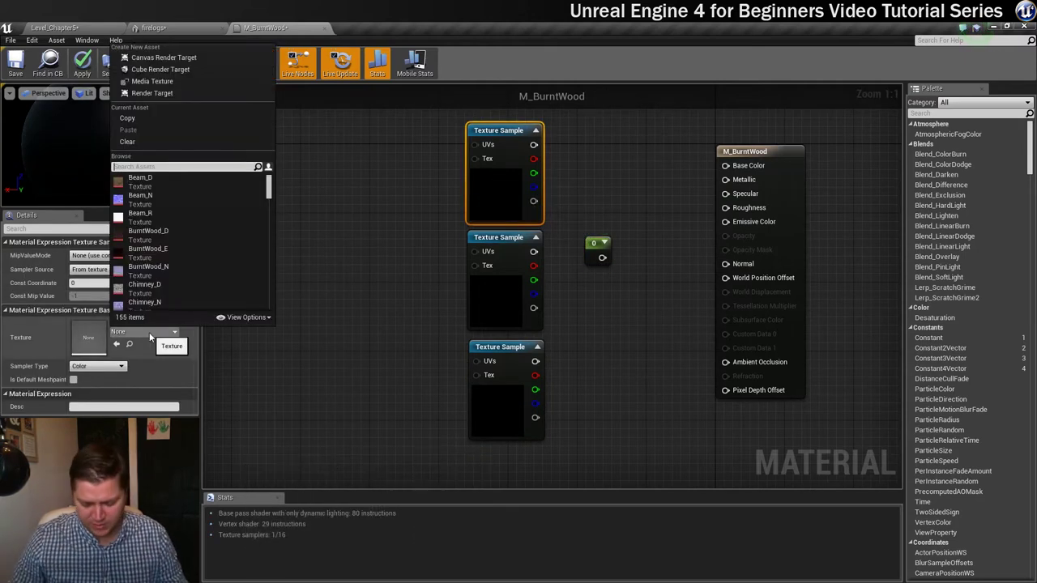
type("burnt")
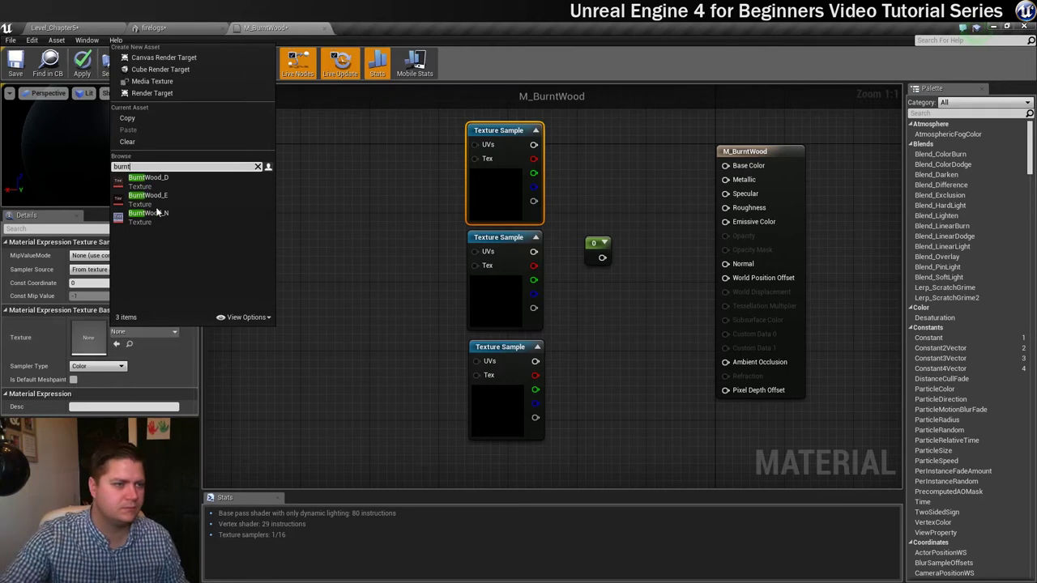
left_click(148, 178)
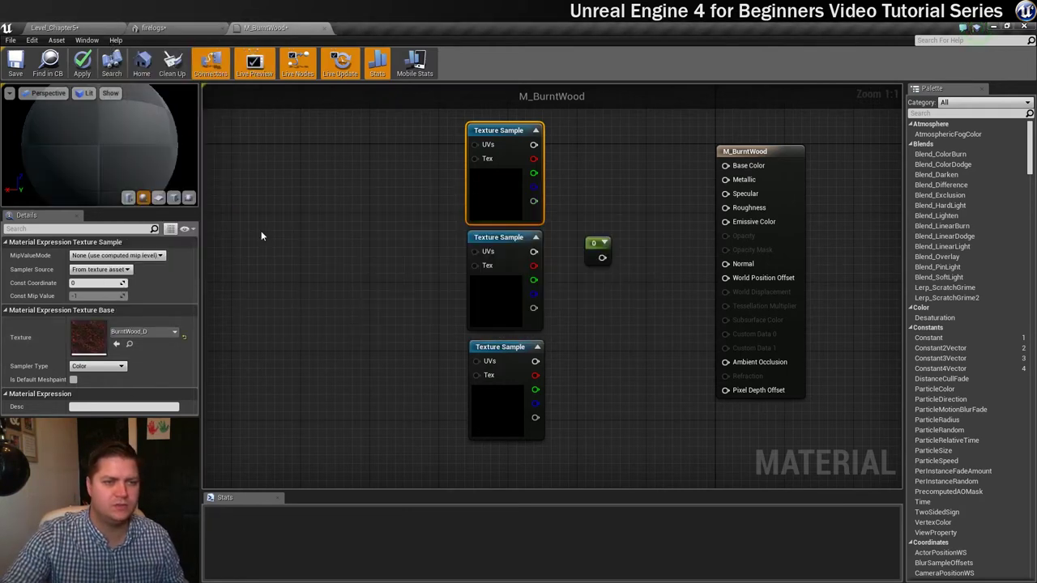
left_click(490, 297)
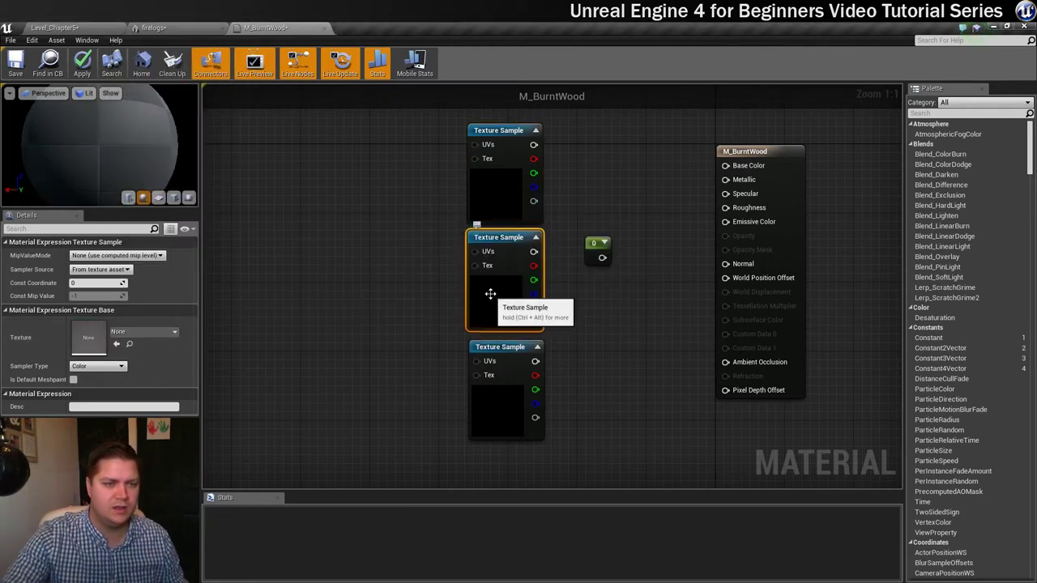
left_click(127, 333)
type("burnt")
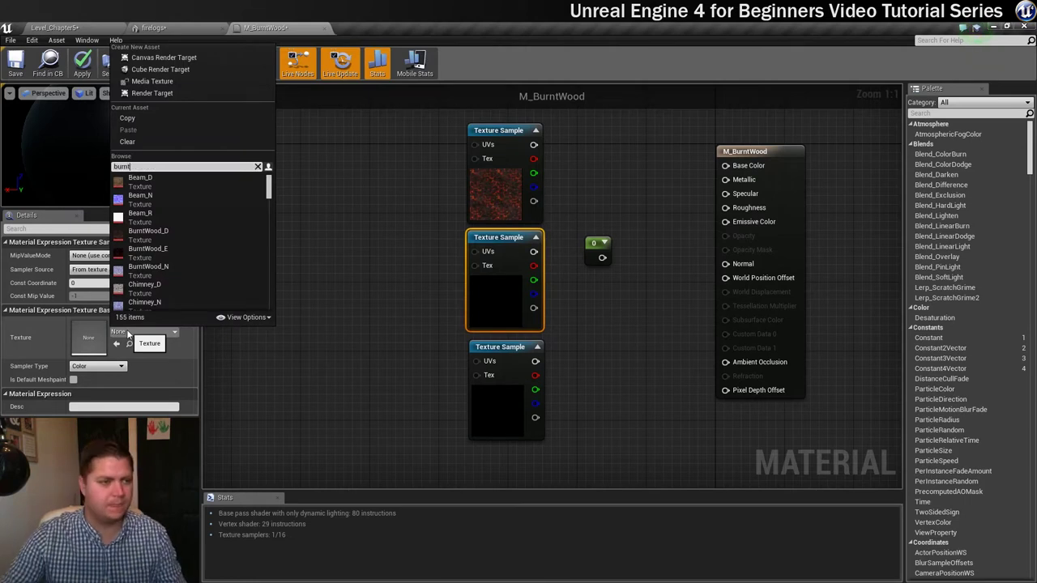
left_click(146, 199)
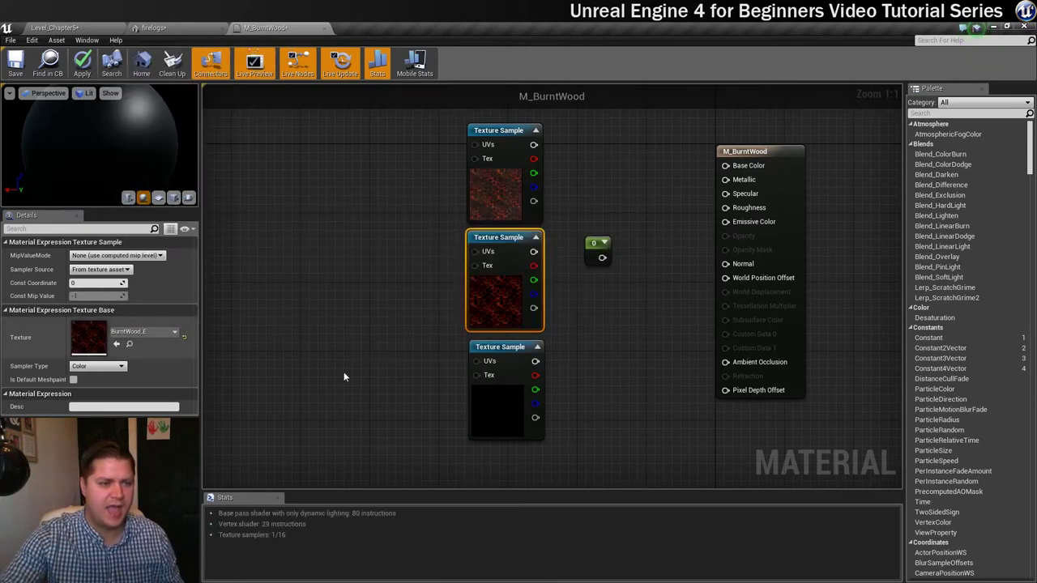
Step: Assign BurntWood_N to the bottom texture sample and select the Constant's value for editing
left_click(491, 395)
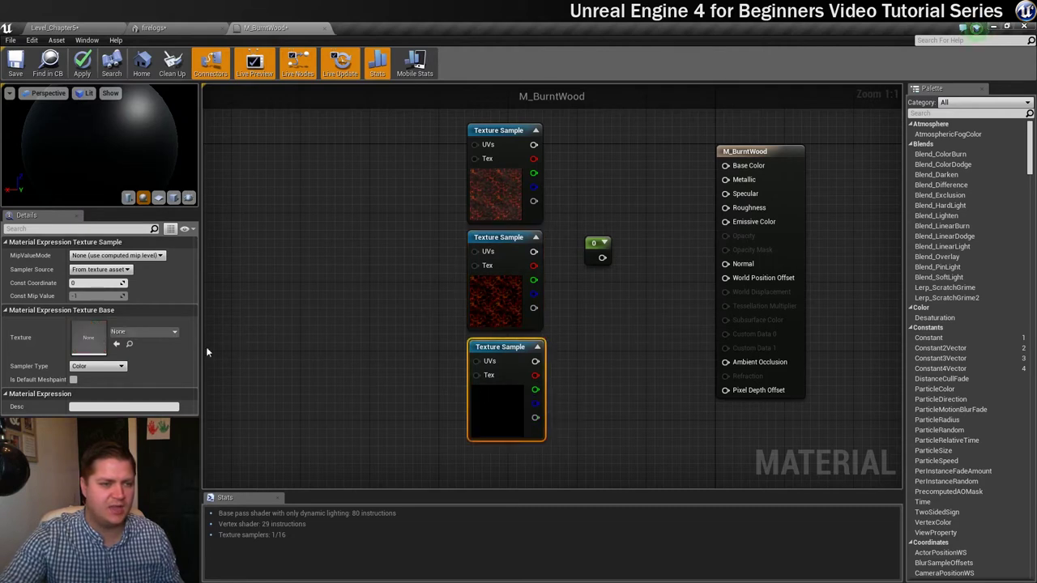
left_click(164, 329)
type("burnt")
left_click(149, 214)
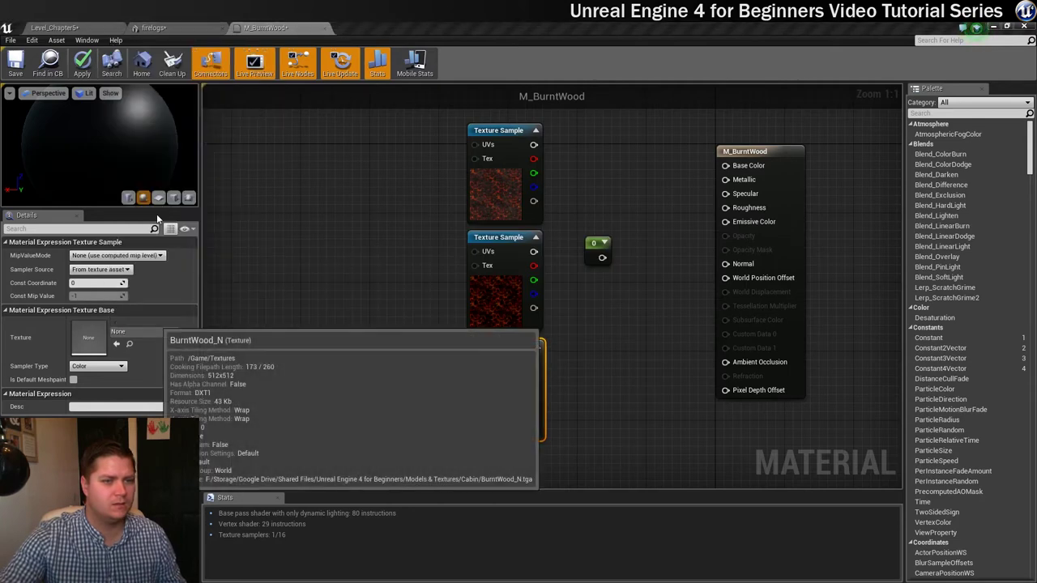
left_click(595, 247)
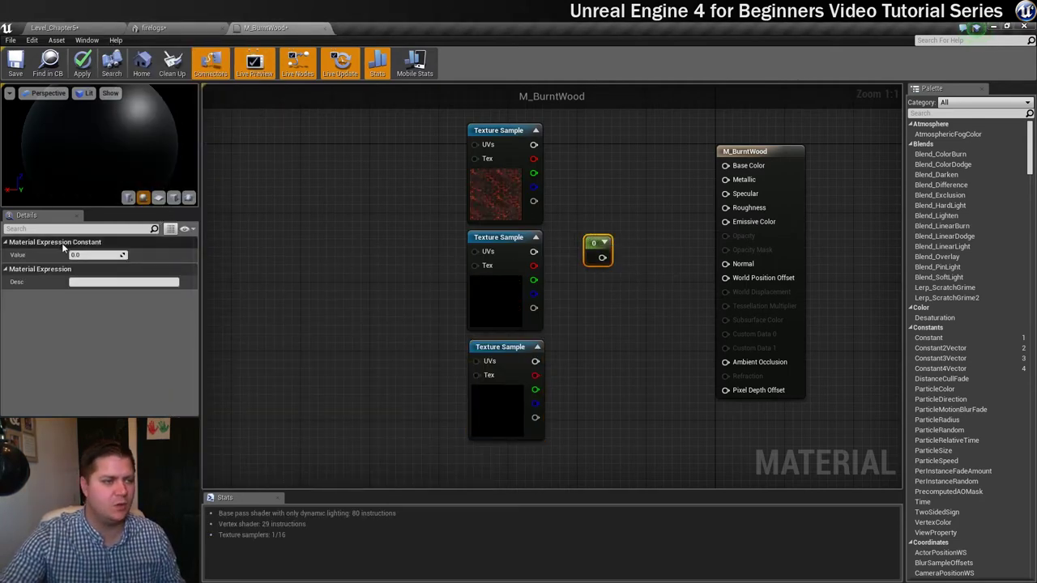
left_click(85, 254)
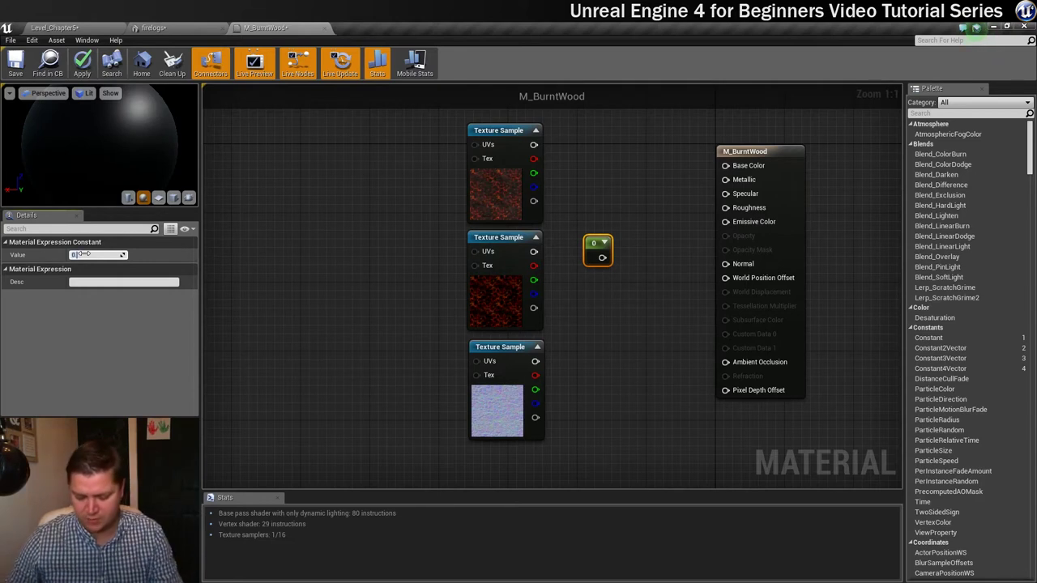
Step: Set the Constant to 0.9 and wire the D, constant, E and N nodes to Base Color, Roughness, Emissive, Normal
type("0.9")
key("Return")
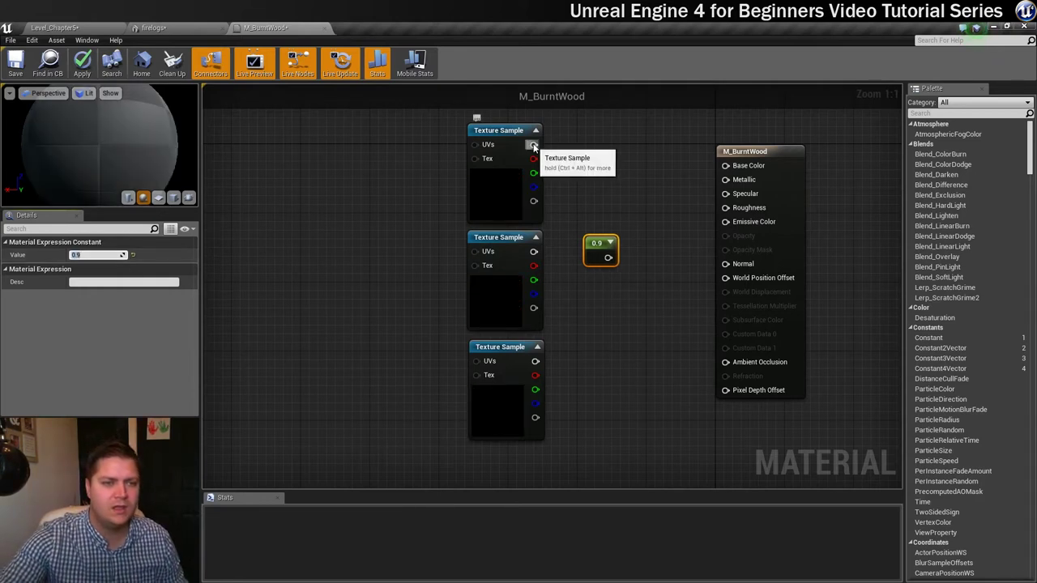
left_click_drag(533, 144, 725, 165)
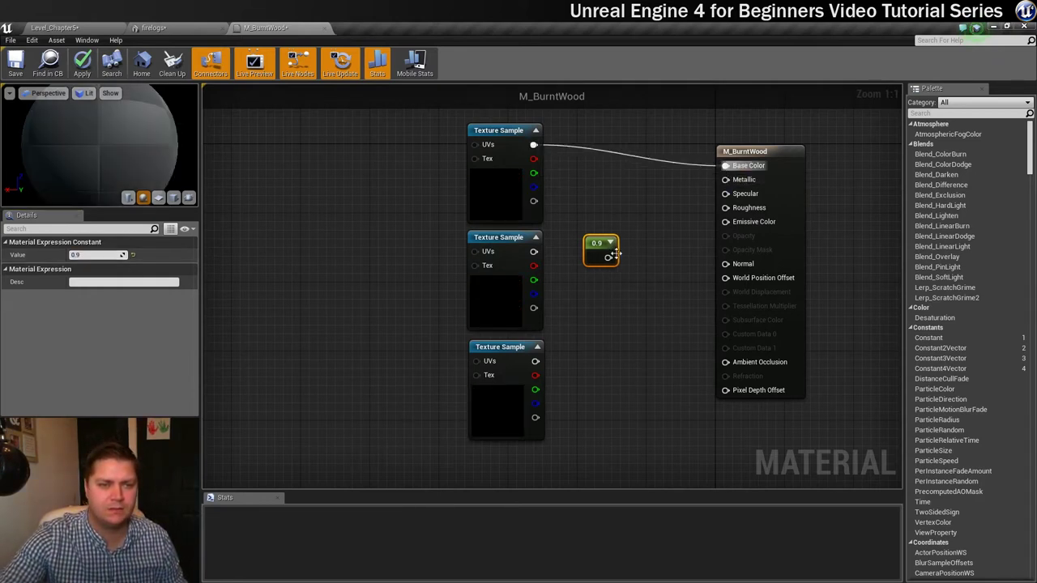
left_click_drag(609, 260, 725, 207)
left_click_drag(533, 252, 724, 221)
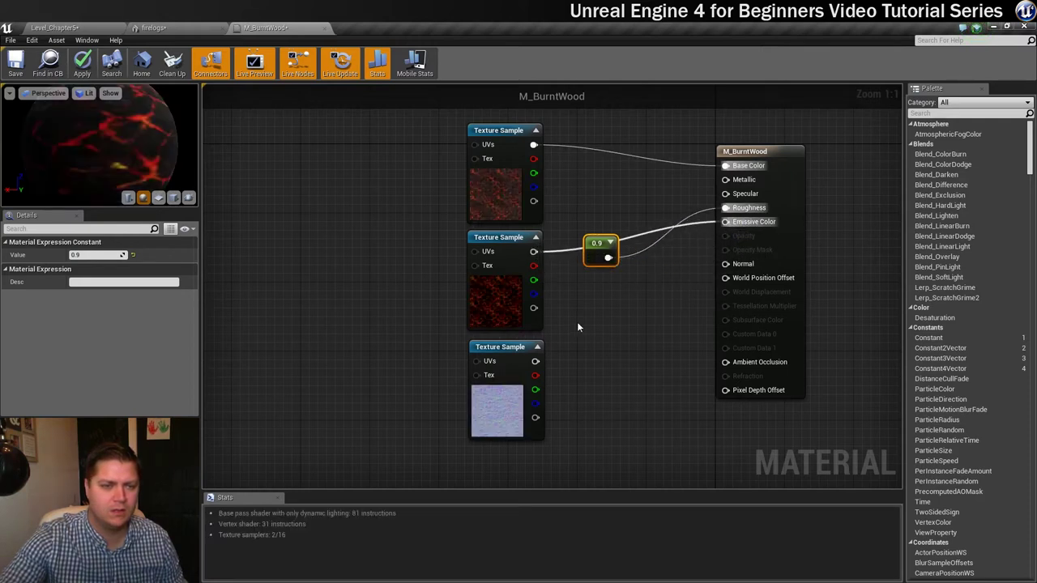
left_click_drag(535, 362, 726, 264)
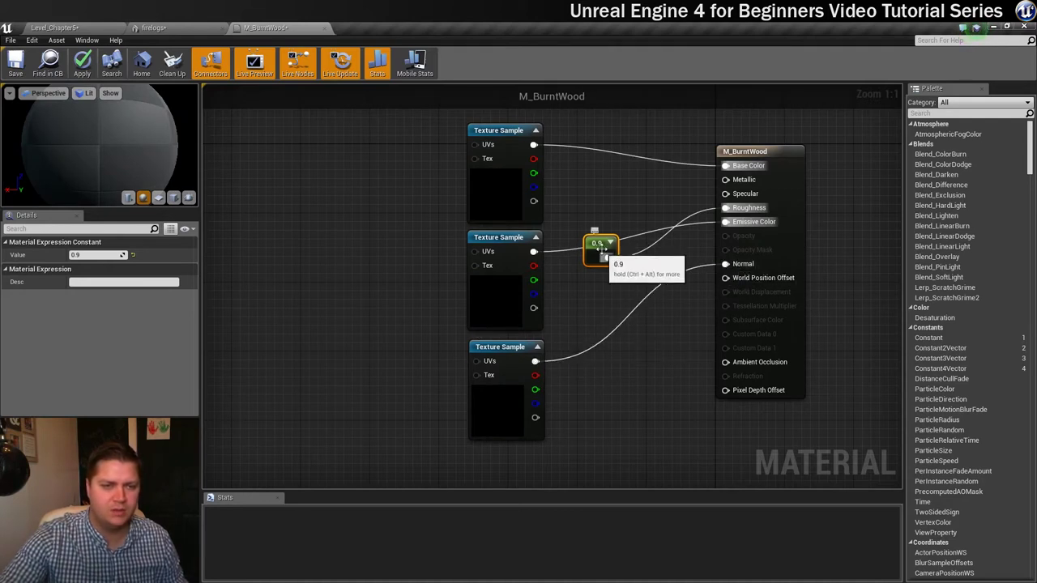
left_click_drag(601, 247, 563, 179)
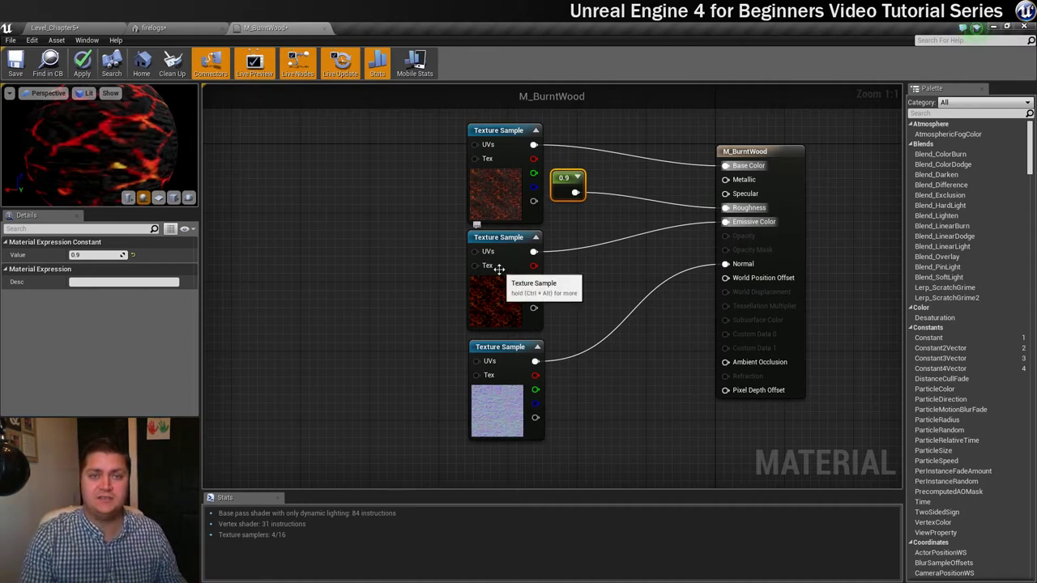
Step: Insert a Multiply with Const B 20 between BurntWood_E and Emissive Color, then save M_BurntWood
left_click(589, 265)
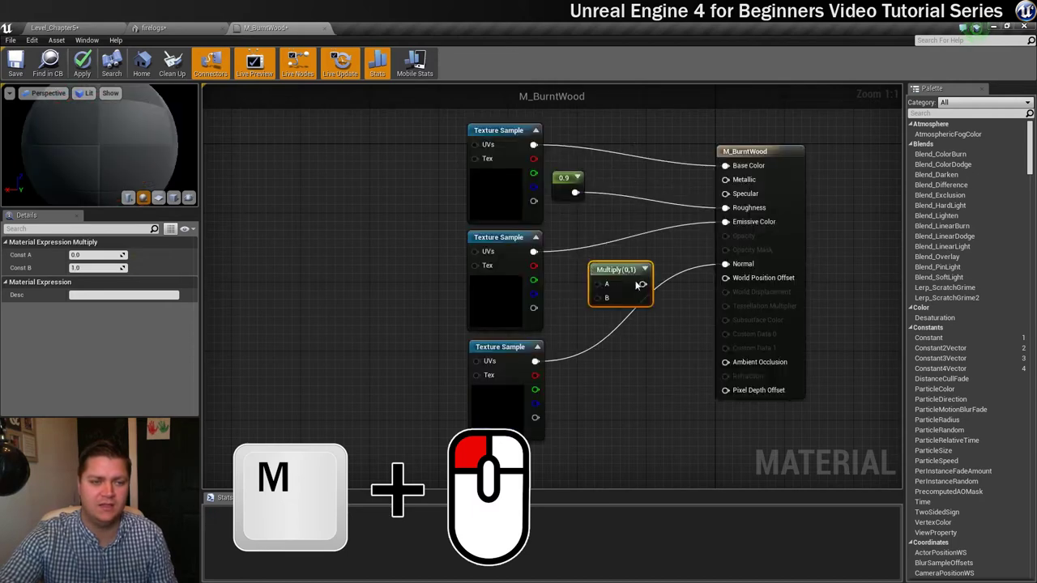
left_click_drag(622, 270, 610, 247)
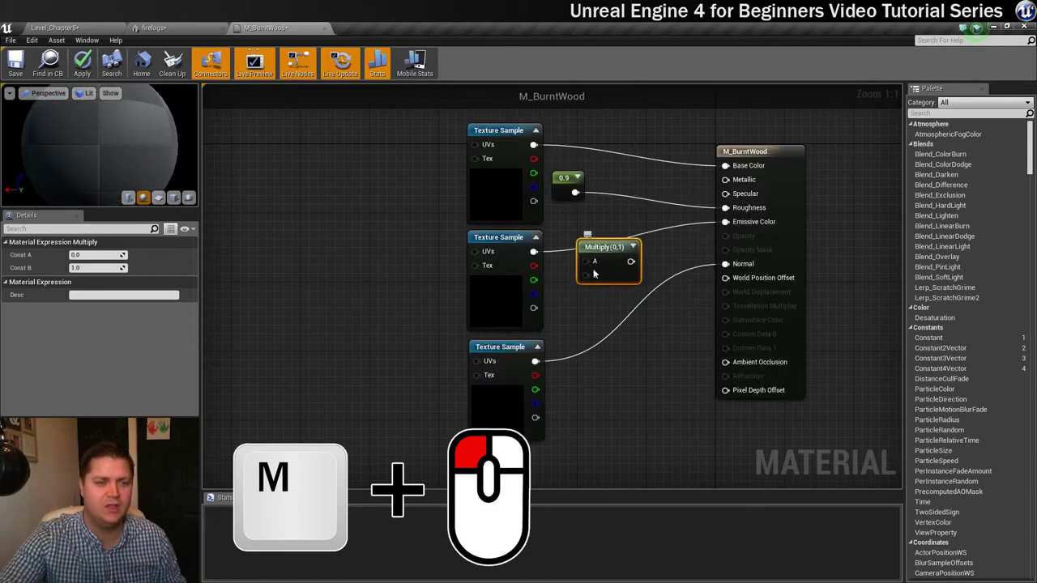
left_click_drag(534, 253, 725, 222)
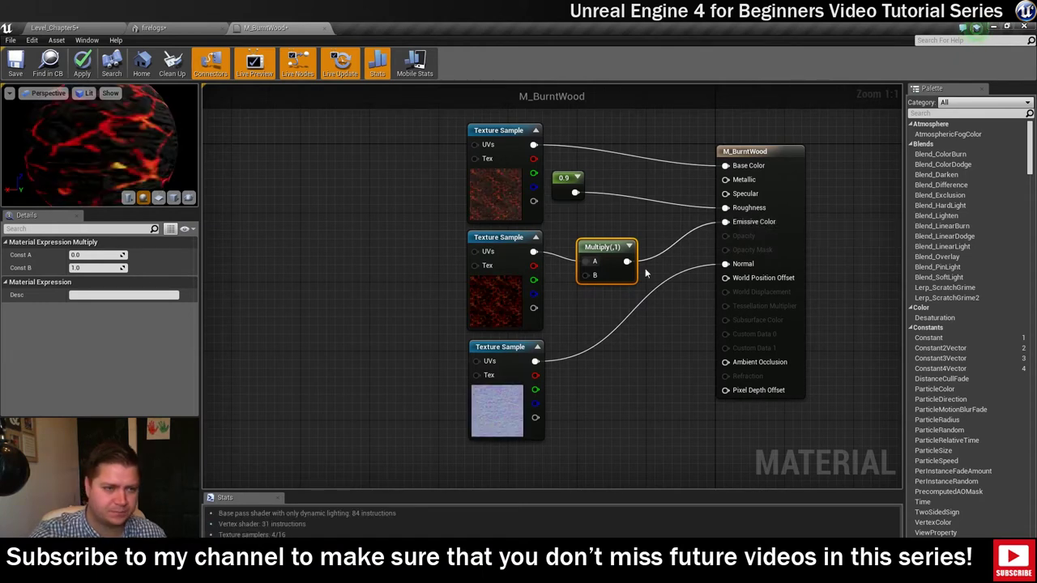
left_click(95, 267)
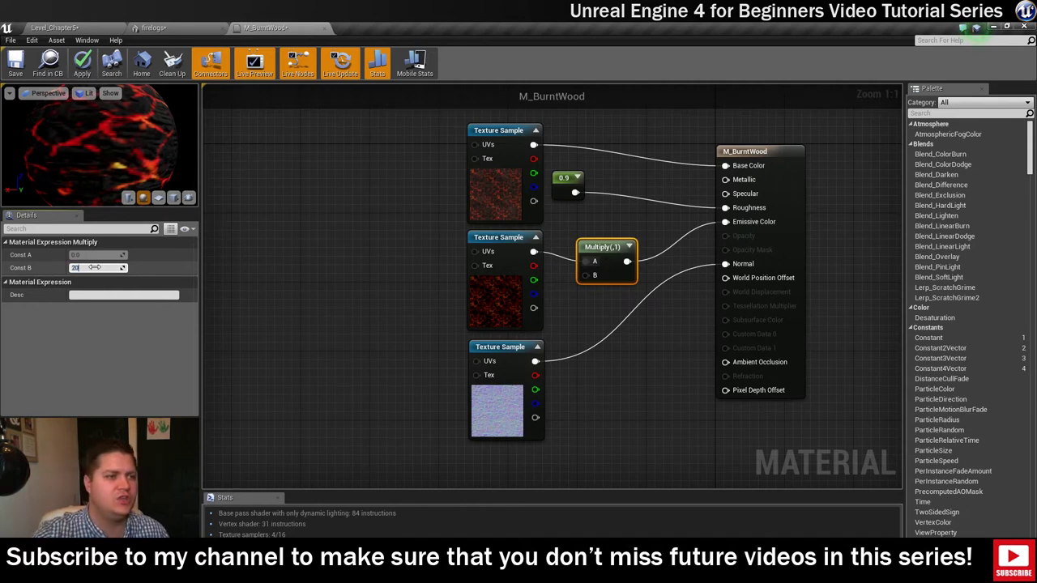
key("Return")
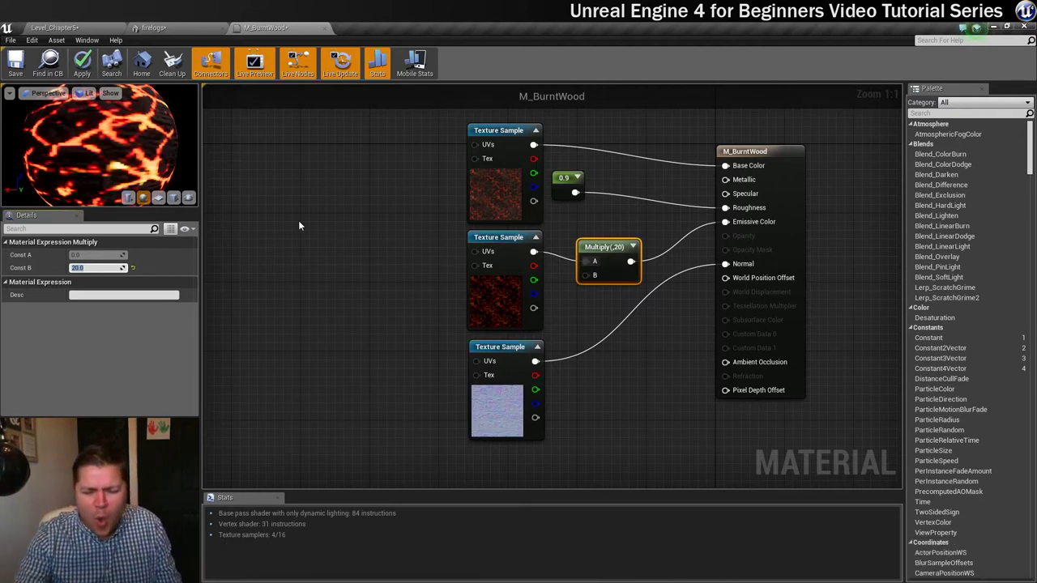
right_click_drag(328, 224, 338, 249)
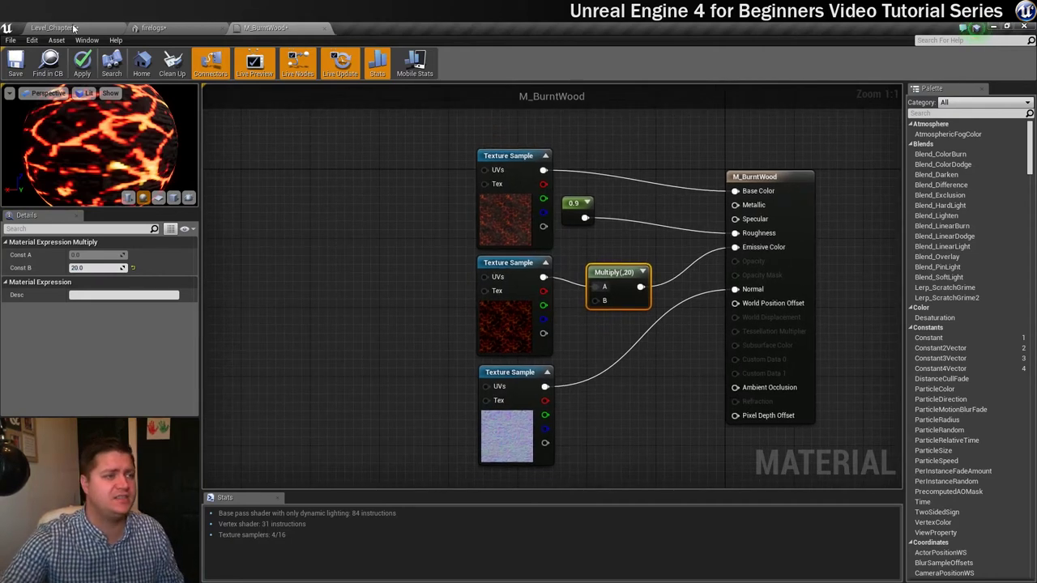
left_click(15, 63)
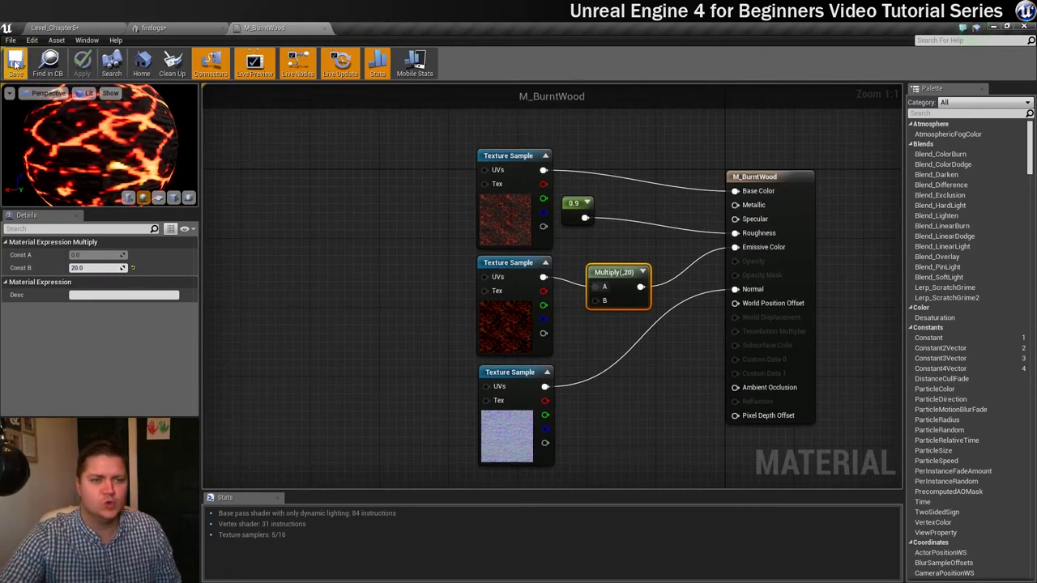
Step: Set the firelogs mesh's Element 0 material to M_BurntWood and orbit to check the glow
left_click(162, 27)
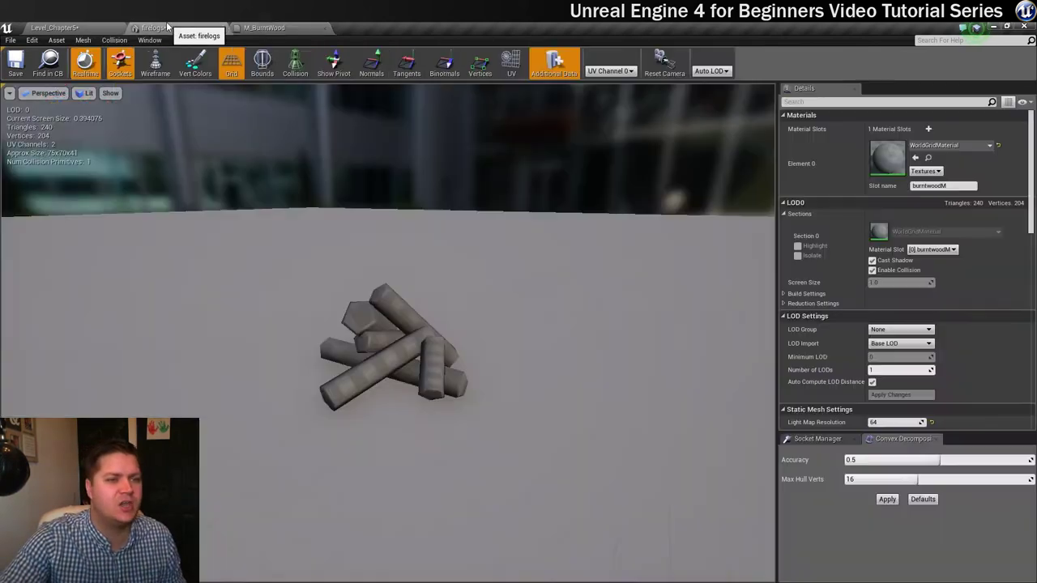
left_click(950, 147)
type("M_burnt")
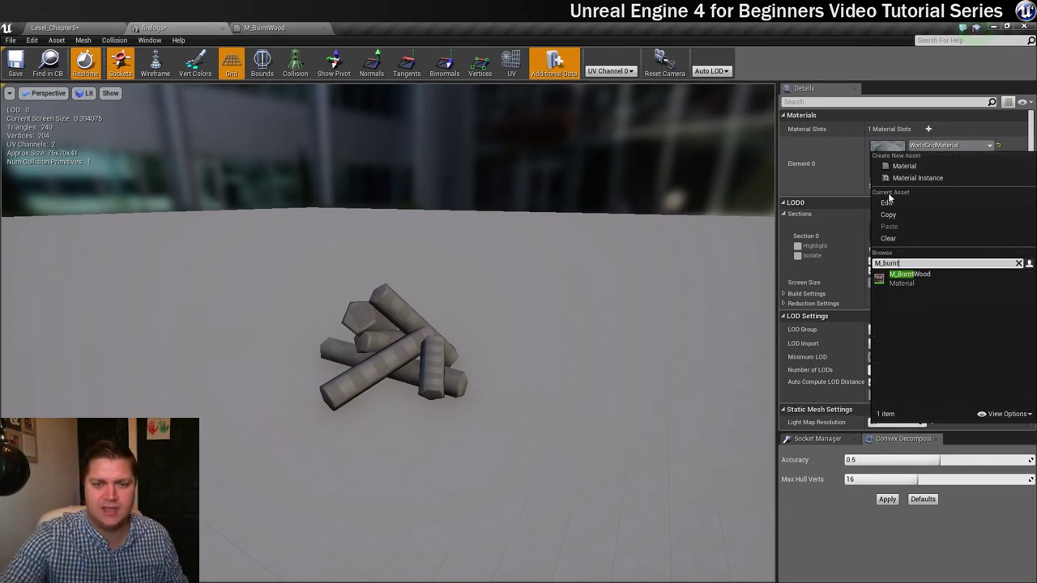
left_click(907, 277)
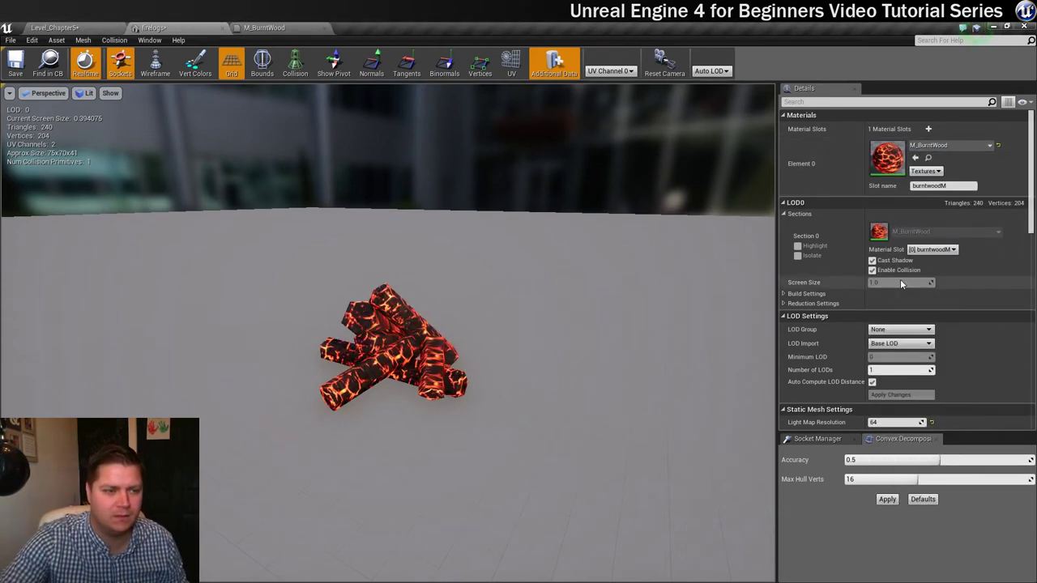
left_click_drag(604, 315, 720, 288)
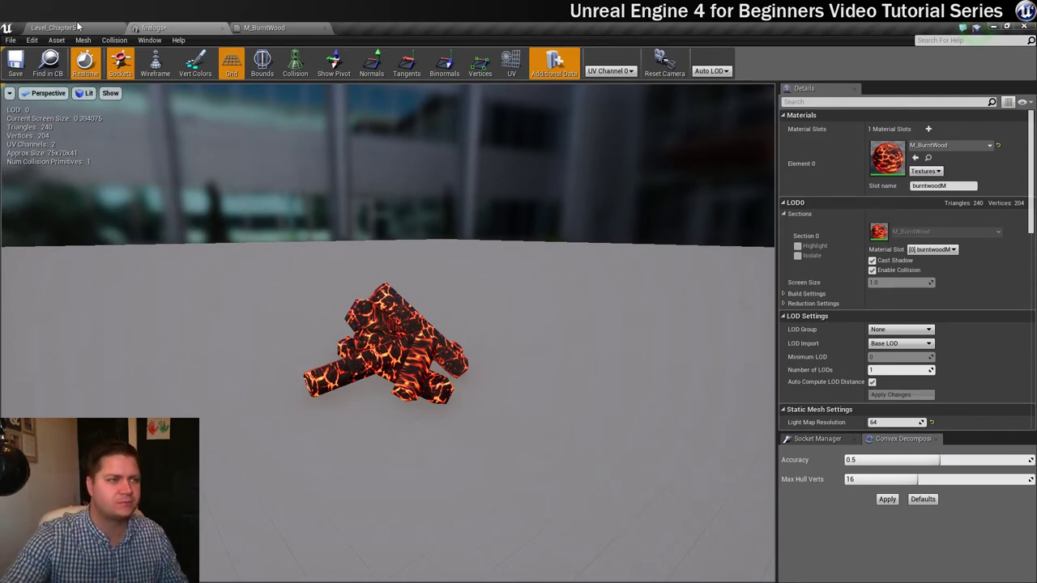
left_click(263, 28)
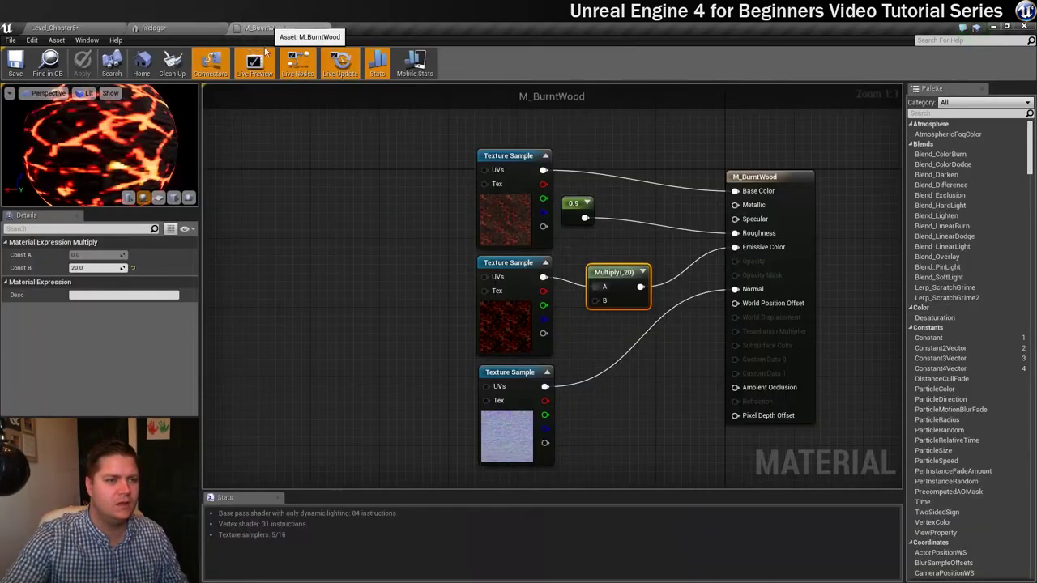
Step: Add a TextureCoordinate node and connect it to the UVs of all three texture samples
right_click(305, 243)
type("texture")
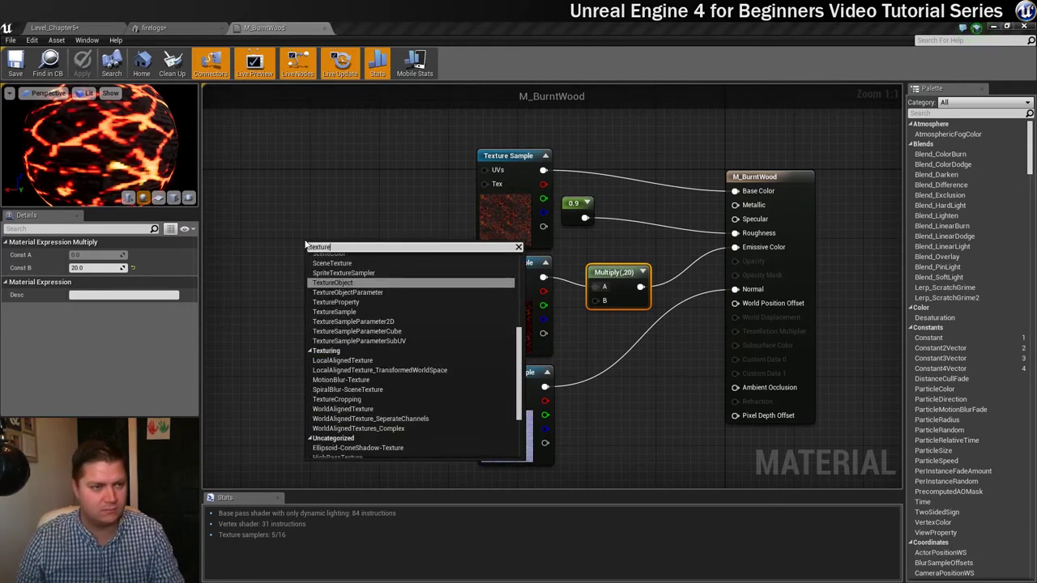
type("co")
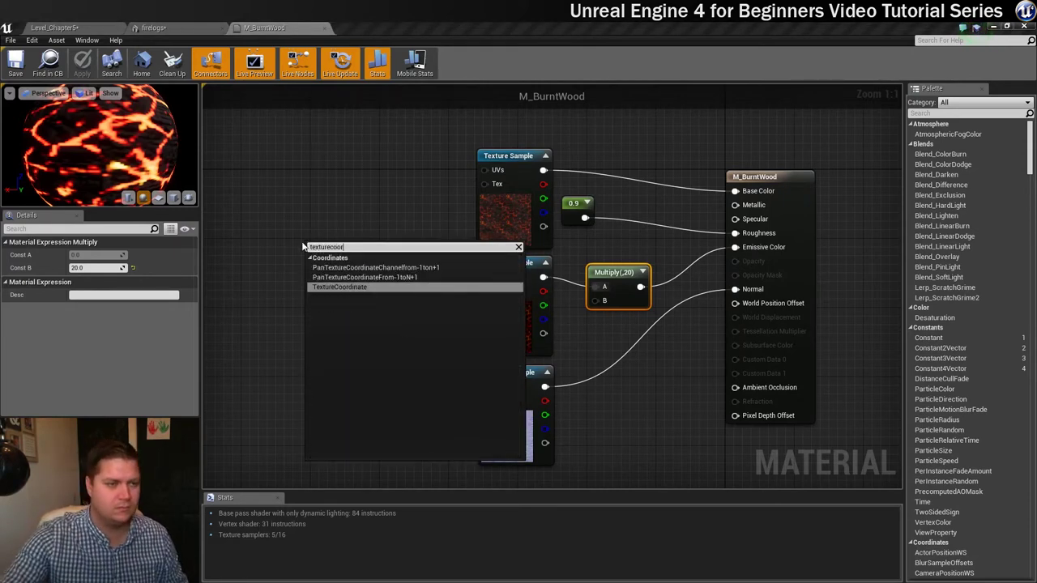
type("or")
left_click(346, 287)
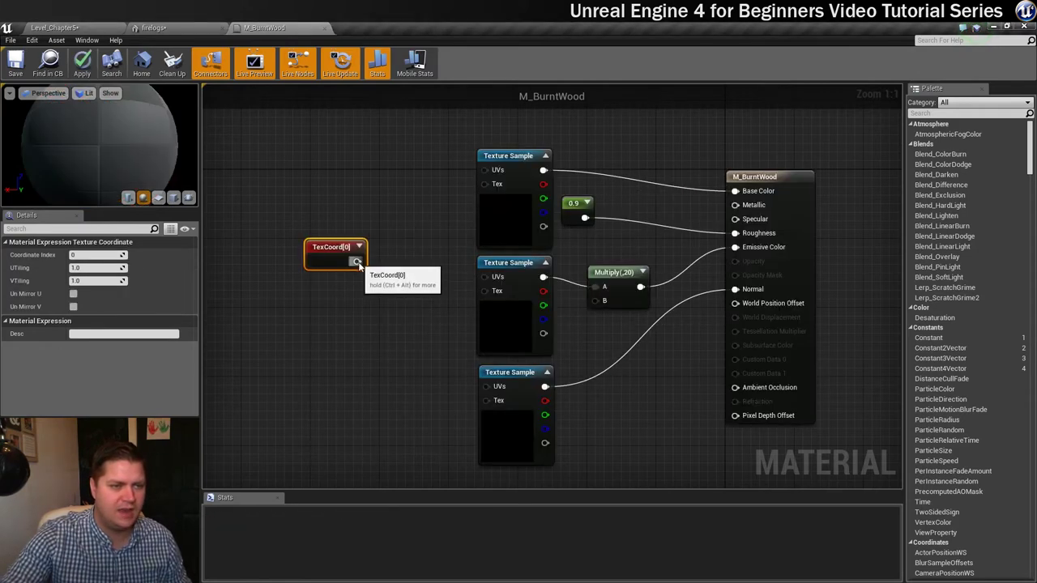
left_click_drag(358, 262, 485, 170)
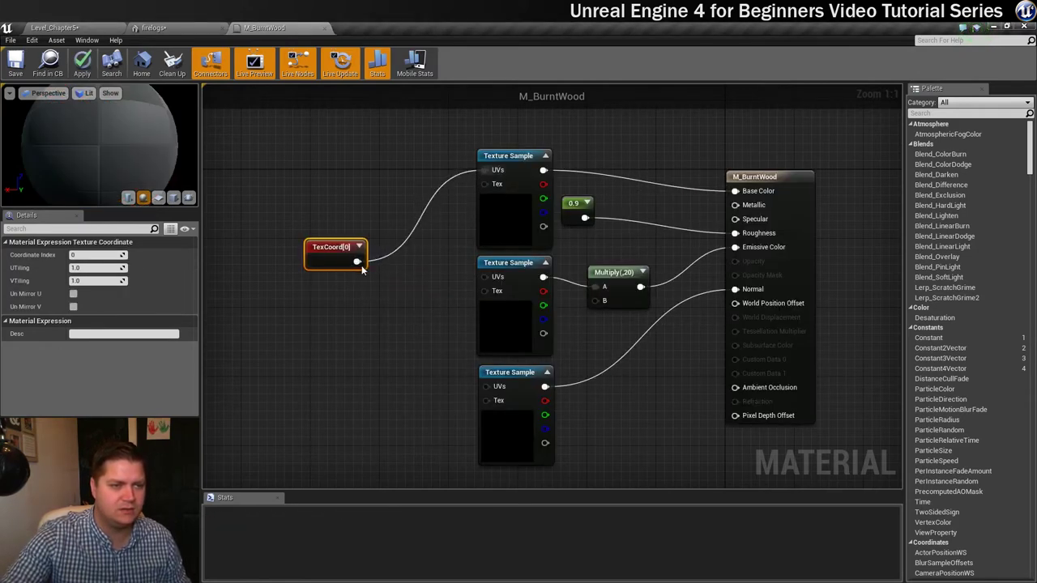
left_click_drag(357, 262, 484, 276)
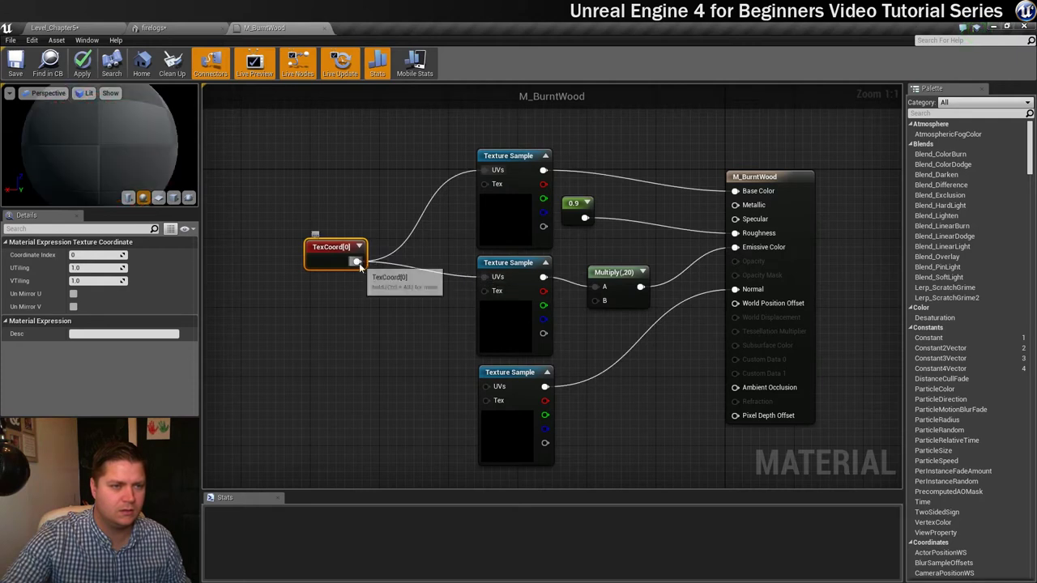
left_click_drag(357, 263, 484, 387)
Step: Set the TexCoord UTiling and VTiling to 1.5 and save the material
left_click(95, 280)
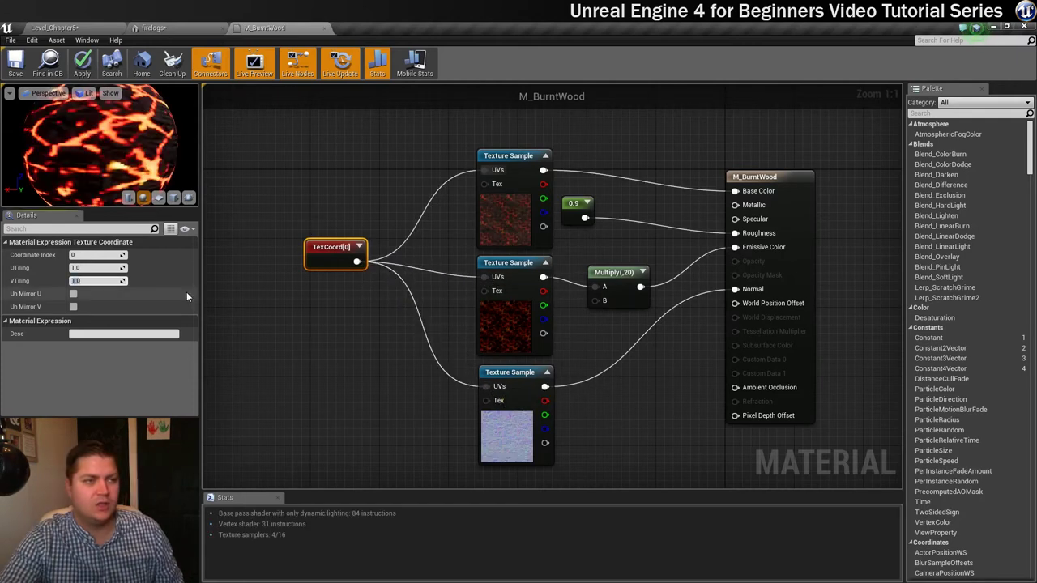
left_click(88, 268)
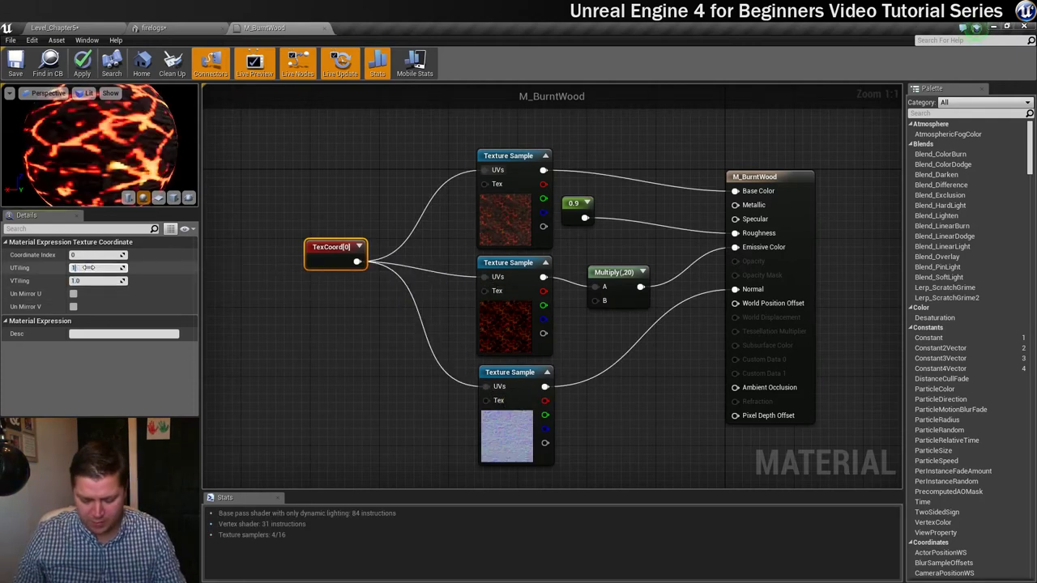
type("1.5")
key("Tab")
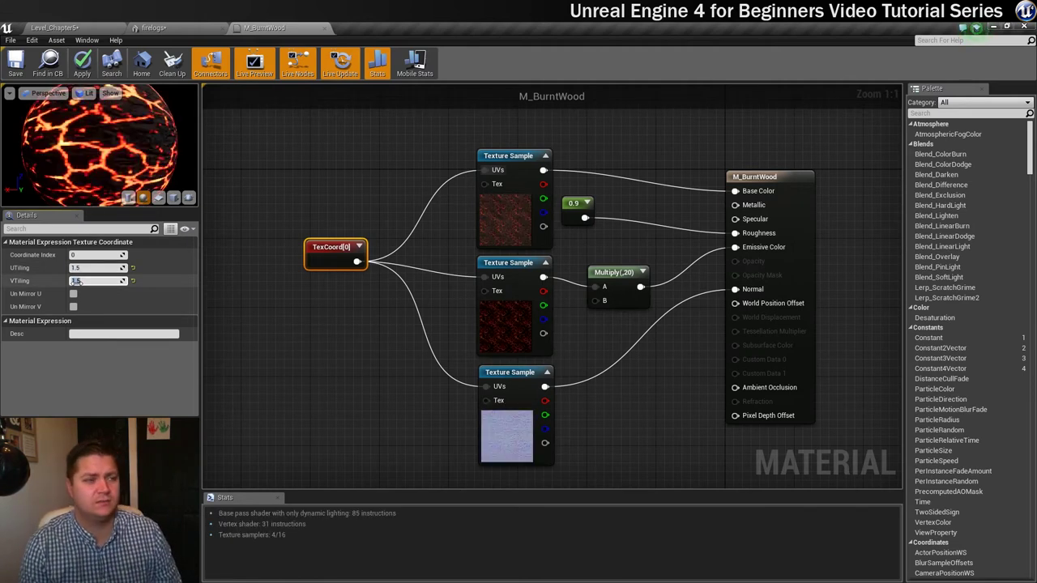
left_click(15, 61)
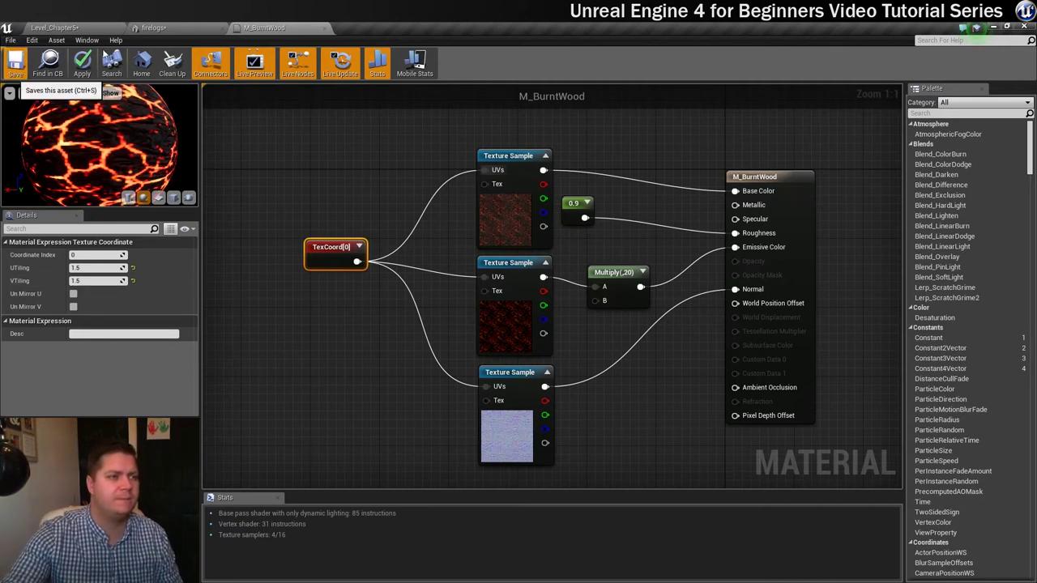
Step: Check the 1.5-tiled glowing burnt-wood texture on the firelogs mesh and save it
left_click(153, 28)
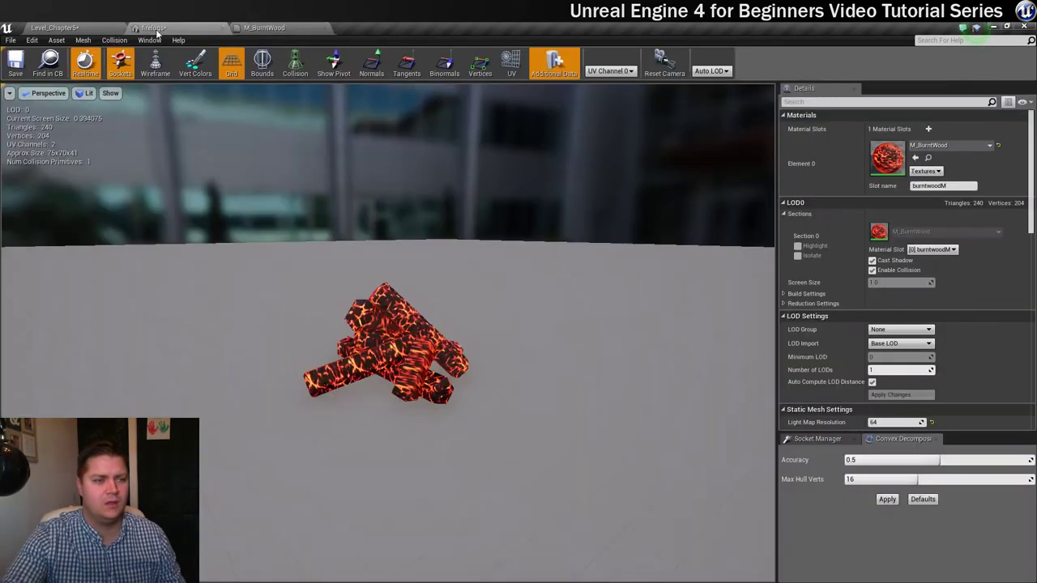
mouse_move(264, 315)
left_mouse_down()
mouse_move(340, 318)
mouse_move(276, 314)
left_mouse_up()
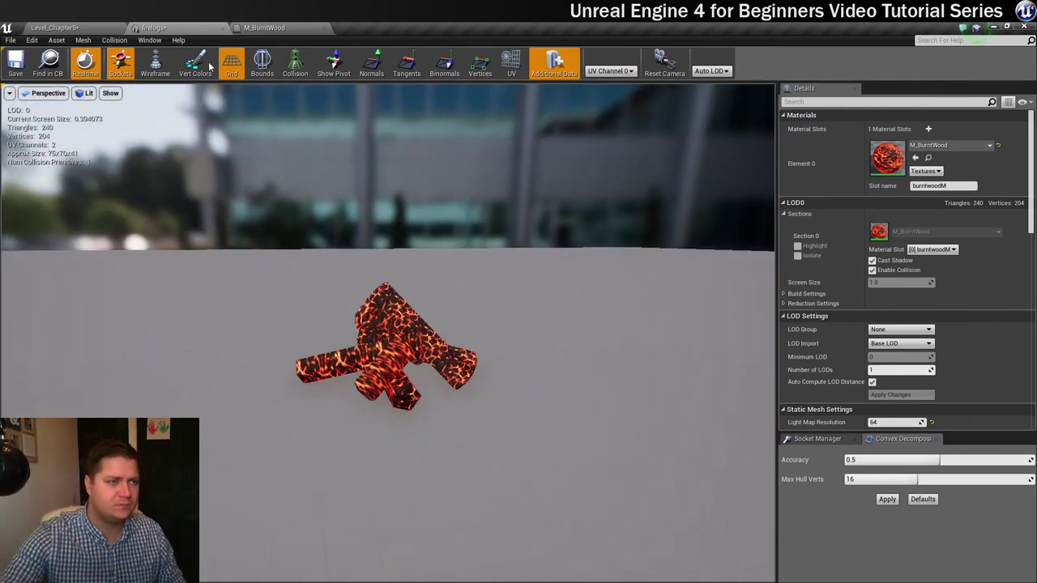
left_click(18, 69)
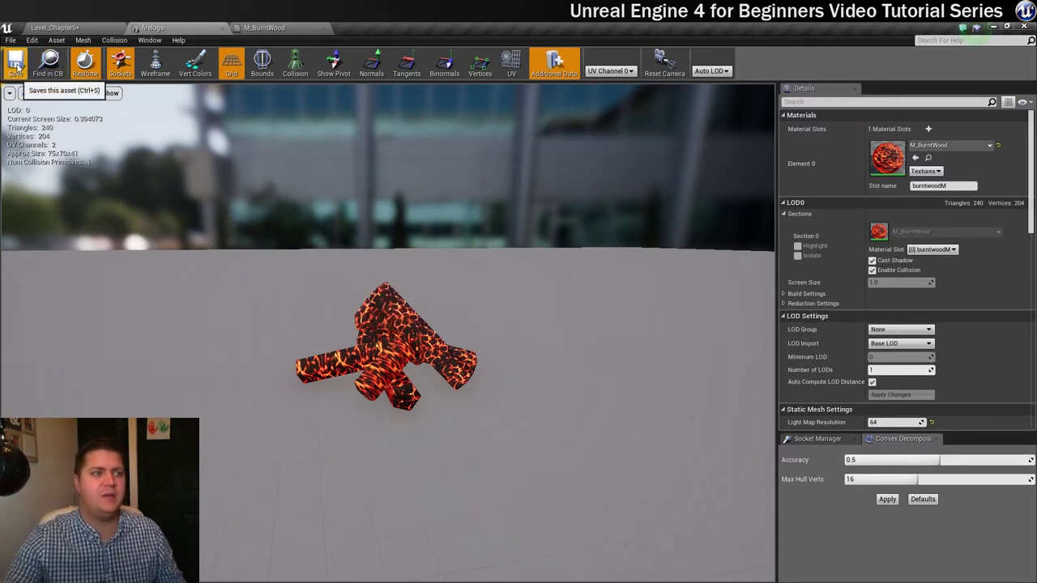
Step: Place the firelogs mesh from Content > Geometry onto the grass near the cabin
left_click(78, 30)
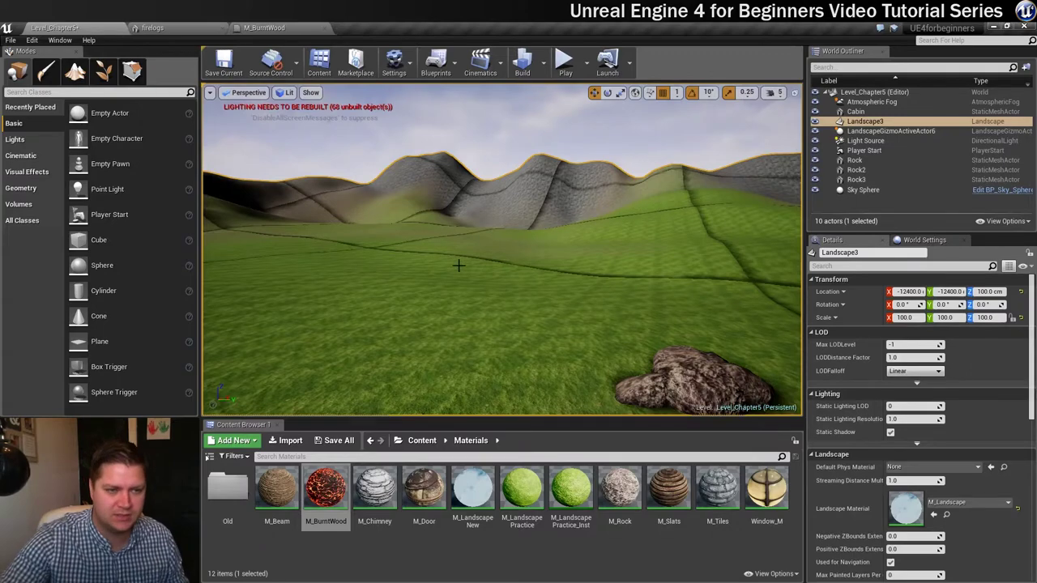
right_click_drag(462, 261, 270, 361)
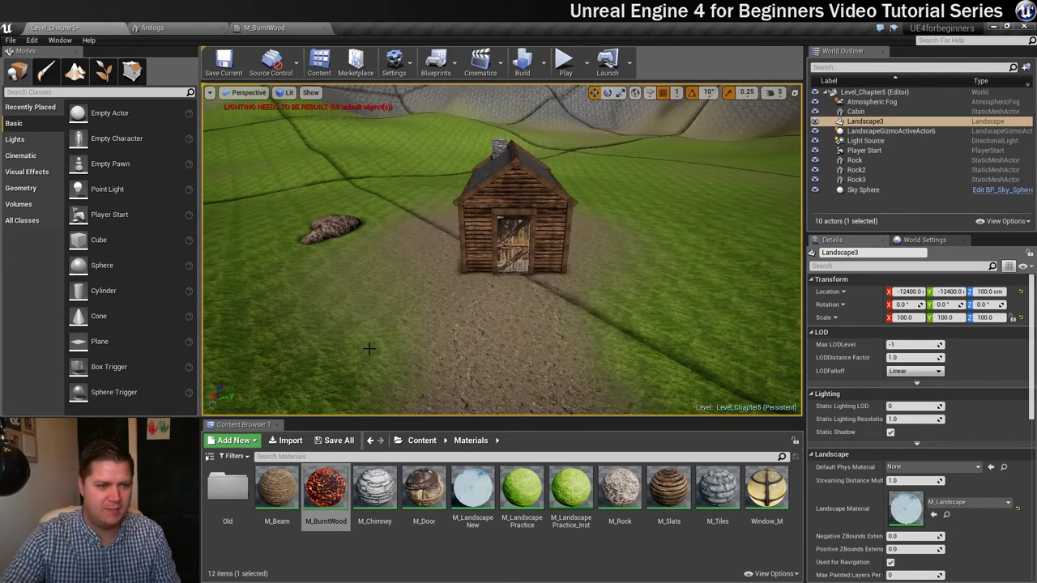
left_click(422, 441)
double_click(334, 484)
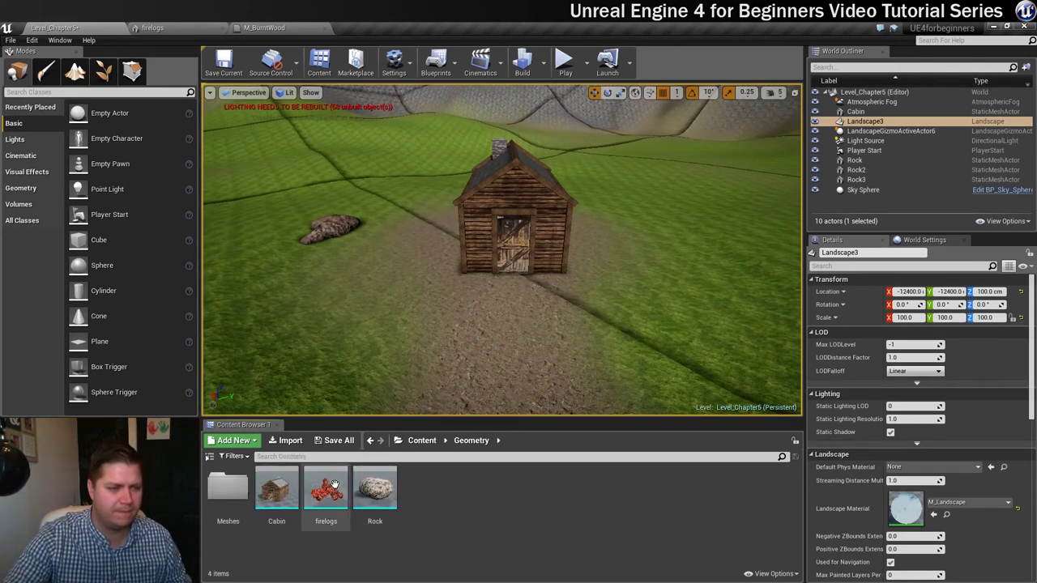
left_click_drag(326, 486, 346, 347)
Step: Focus on the placed logs and scale them uniformly up to 1.25
key("f")
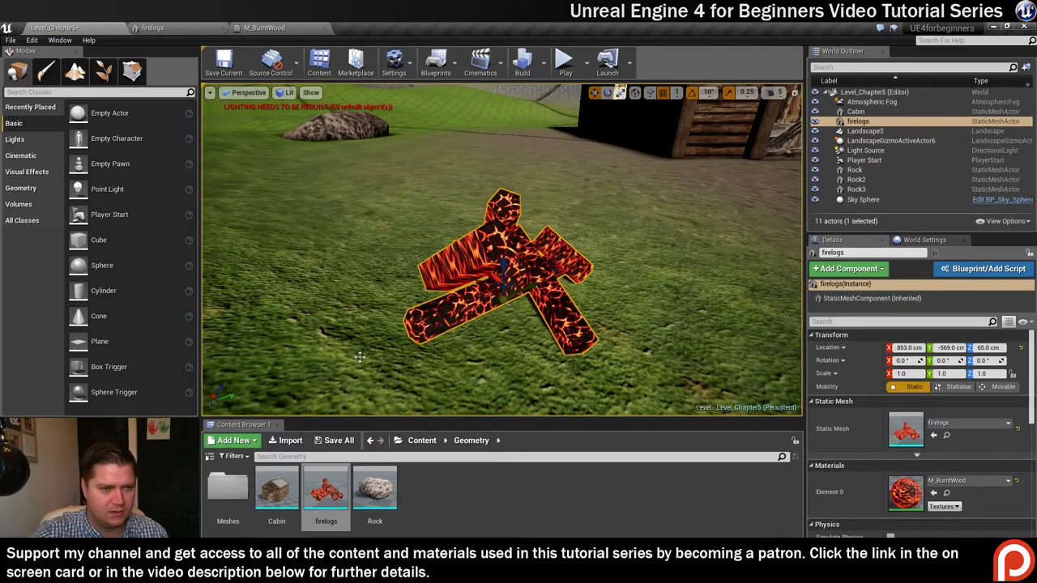
left_click_drag(502, 300, 512, 366, "alt")
scroll(525, 347, "down", 5)
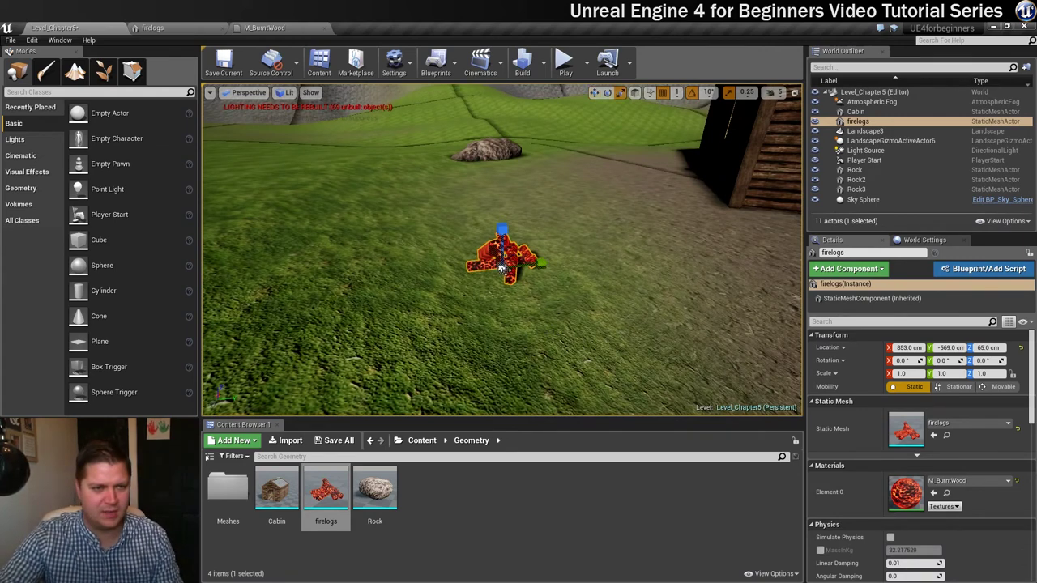
left_click_drag(502, 258, 503, 243)
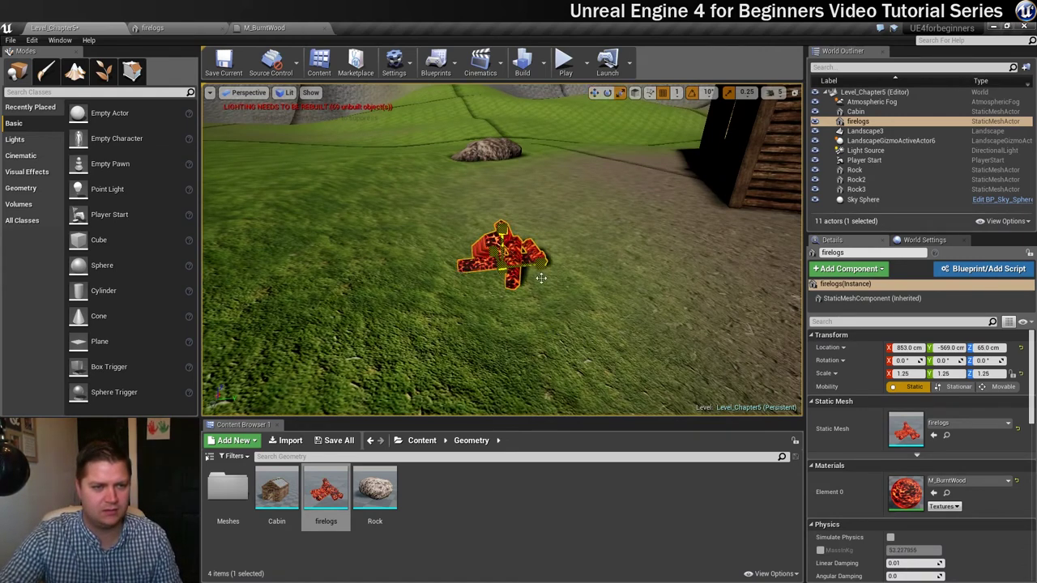
left_click(617, 289)
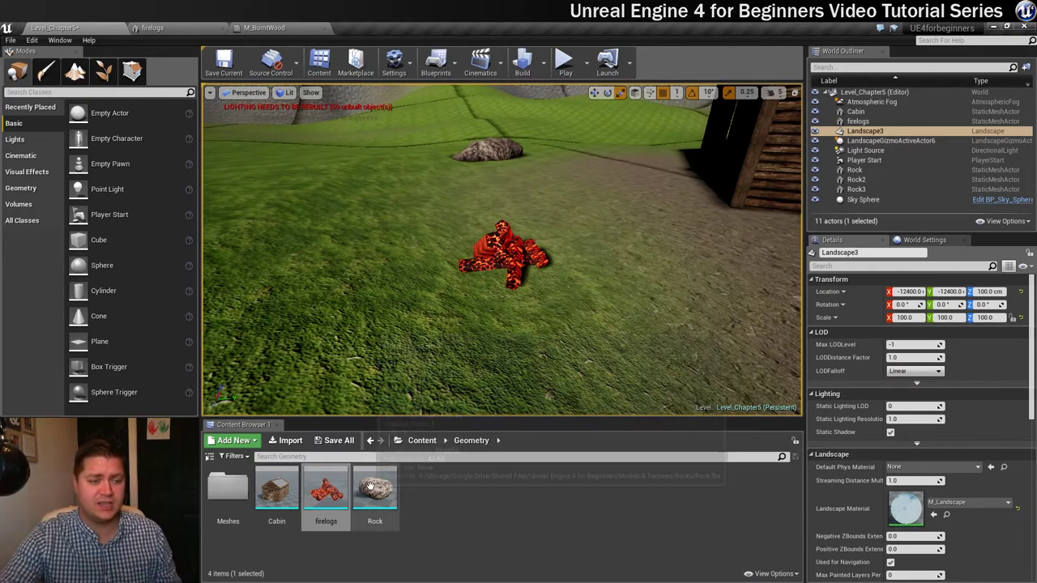
Step: Bring a new rock, Rock4, into the level beside the firelogs
left_click_drag(374, 489, 436, 307)
left_click_drag(561, 247, 564, 264, "alt")
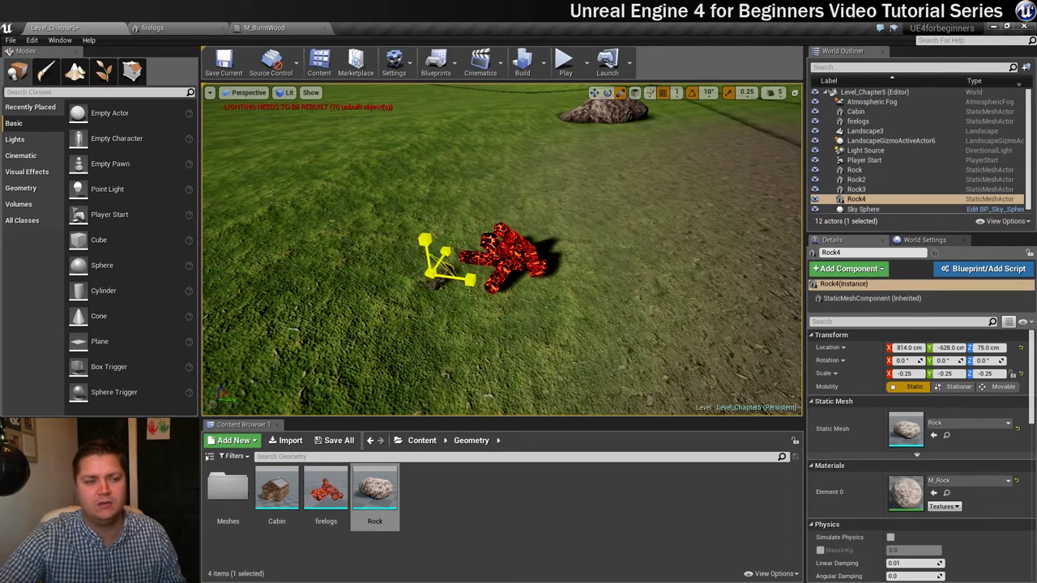
key("ctrl+z")
key("ctrl+z")
key("ctrl+y")
key("ctrl+y")
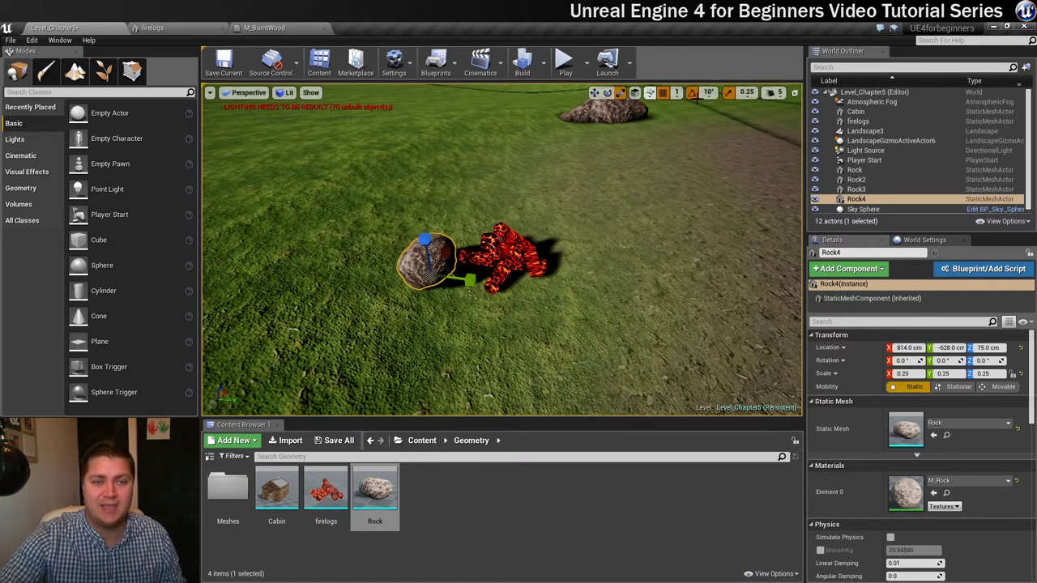
Step: Set Scale Snap to 0.125 and shrink Rock4 uniformly to 0.125
left_click(748, 94)
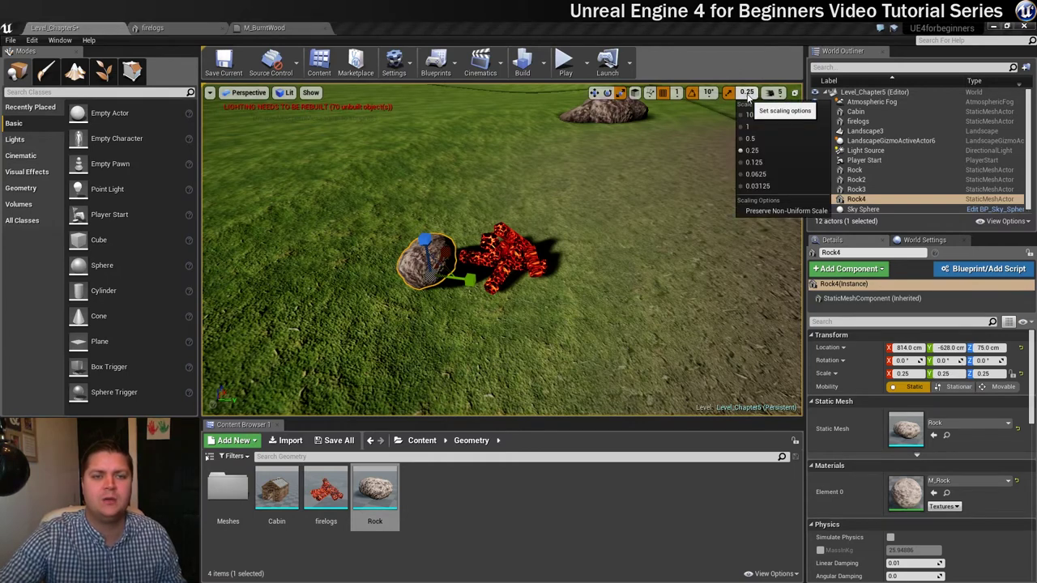
left_click(760, 162)
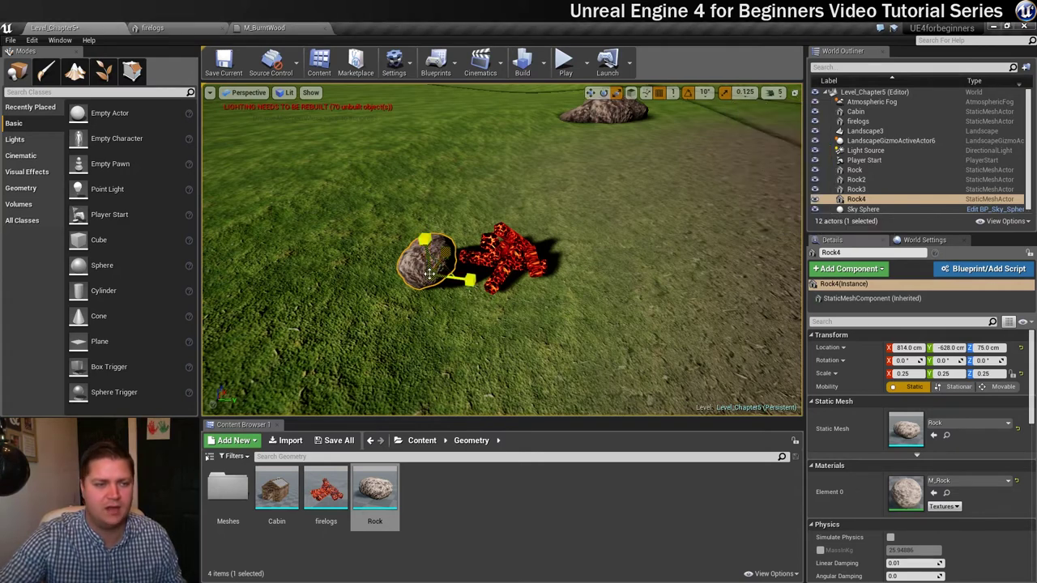
left_click_drag(427, 274, 414, 285)
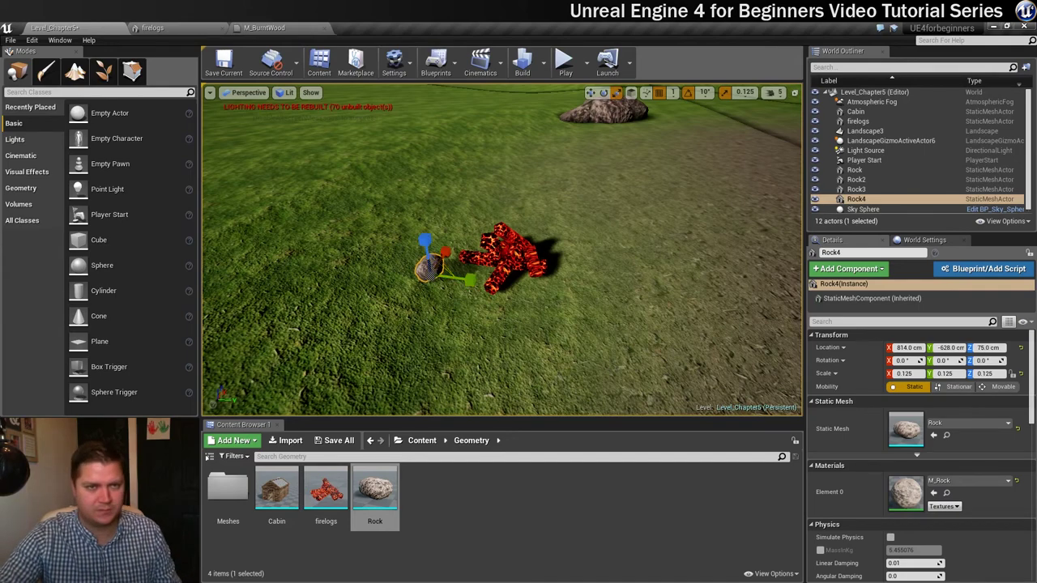
Step: Lower Rock4 slightly and slide it against the firelogs
right_click_drag(527, 233, 528, 233)
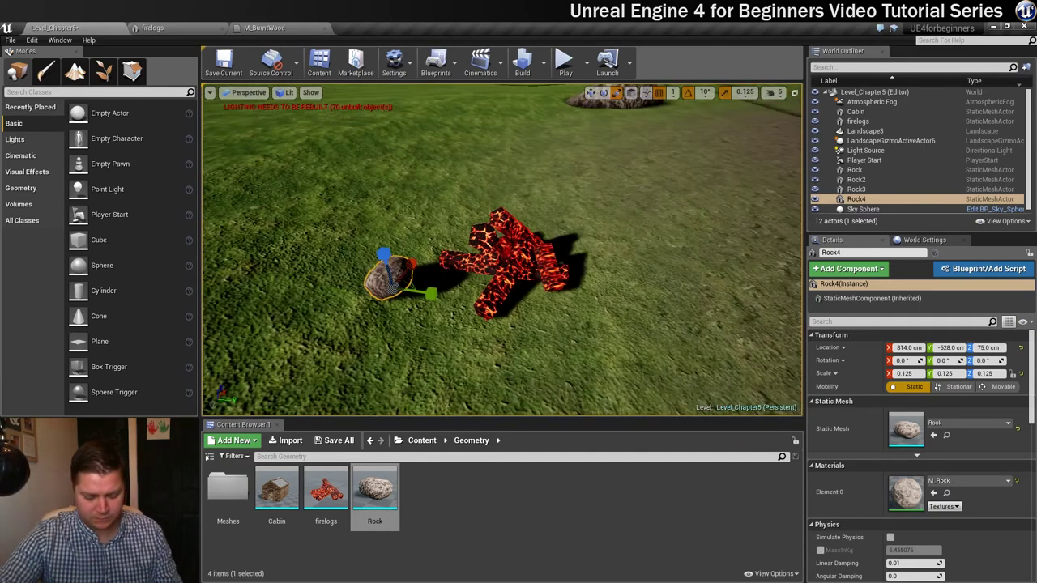
key("w")
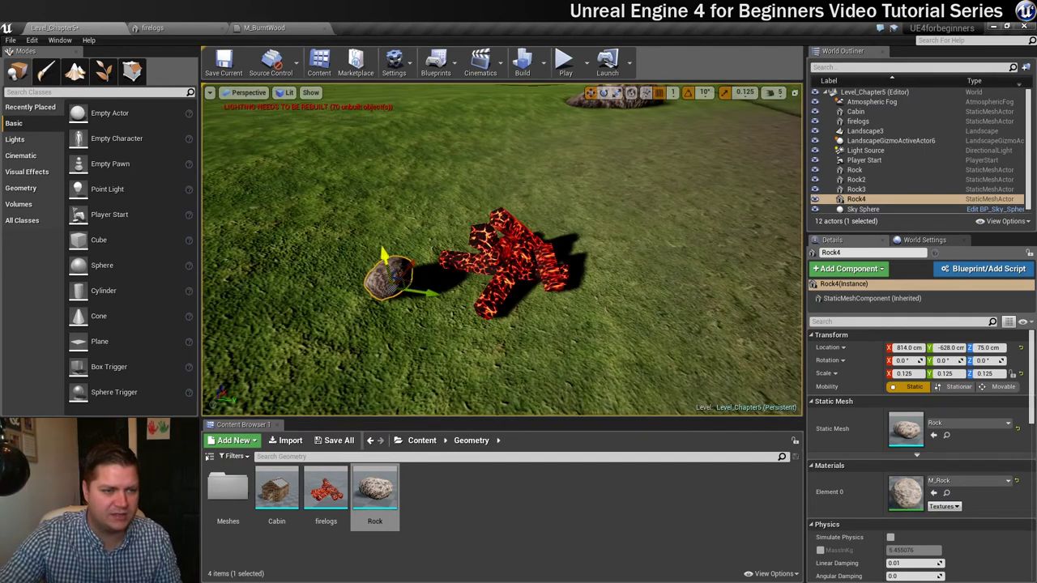
left_click_drag(381, 259, 388, 269)
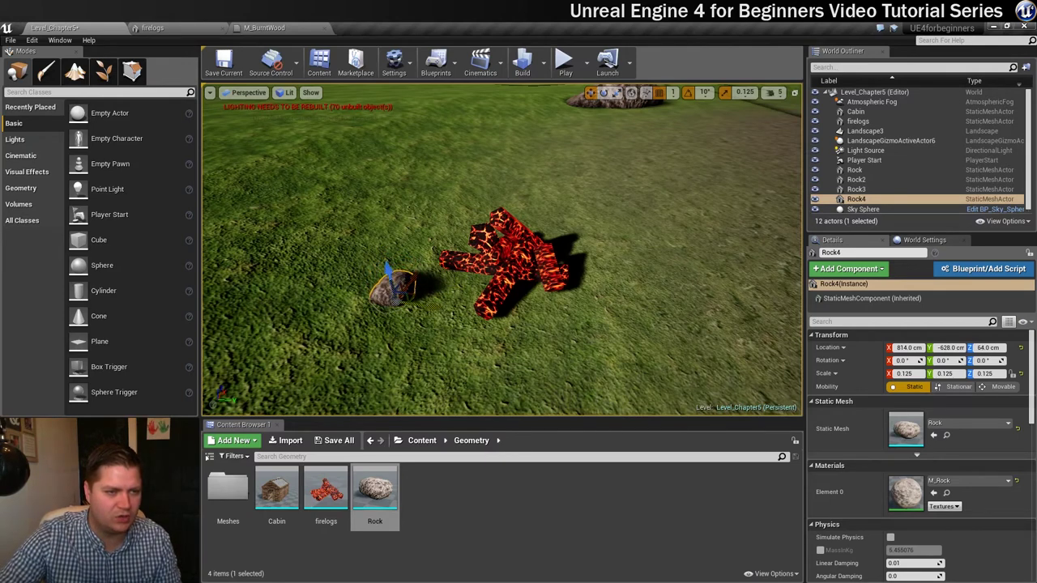
left_click_drag(425, 299, 468, 310)
Step: Spin and tilt Rock4, sink it into the grass, and Alt-drag a duplicate Rock5 beside it
key("e")
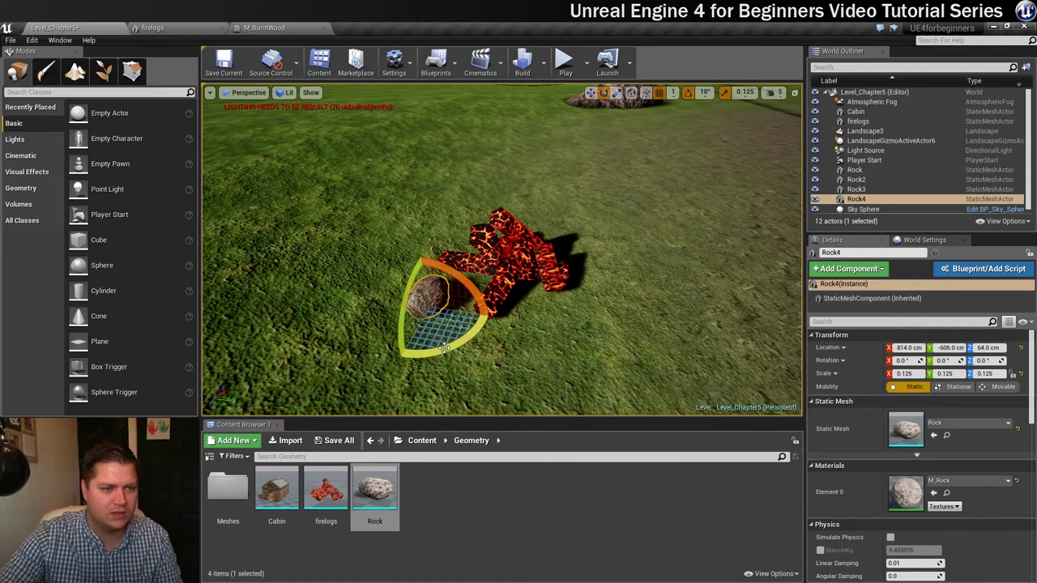
left_click_drag(425, 354, 403, 352)
left_click_drag(398, 307, 458, 312)
key("w")
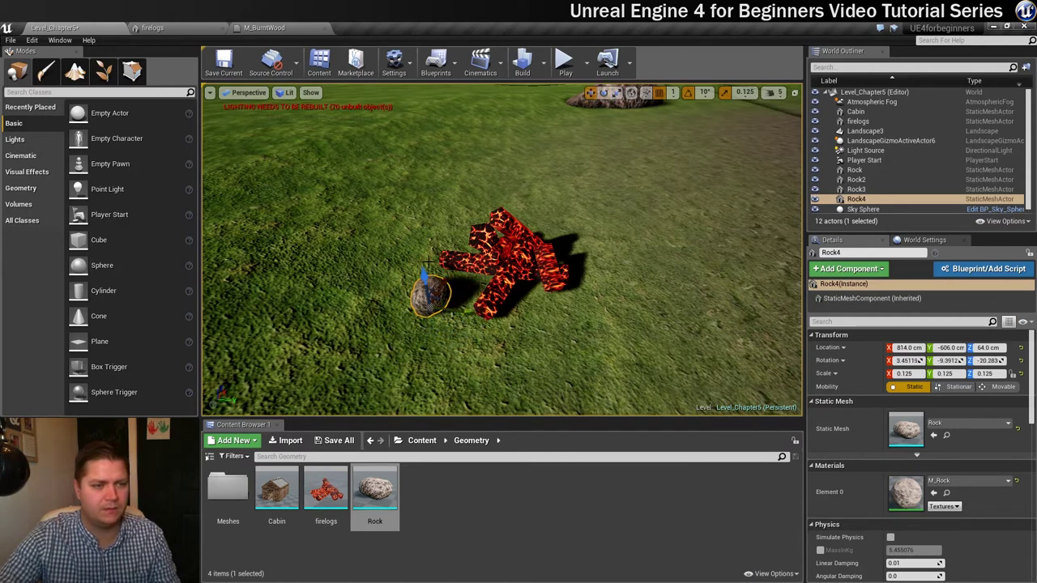
left_click_drag(424, 275, 467, 316)
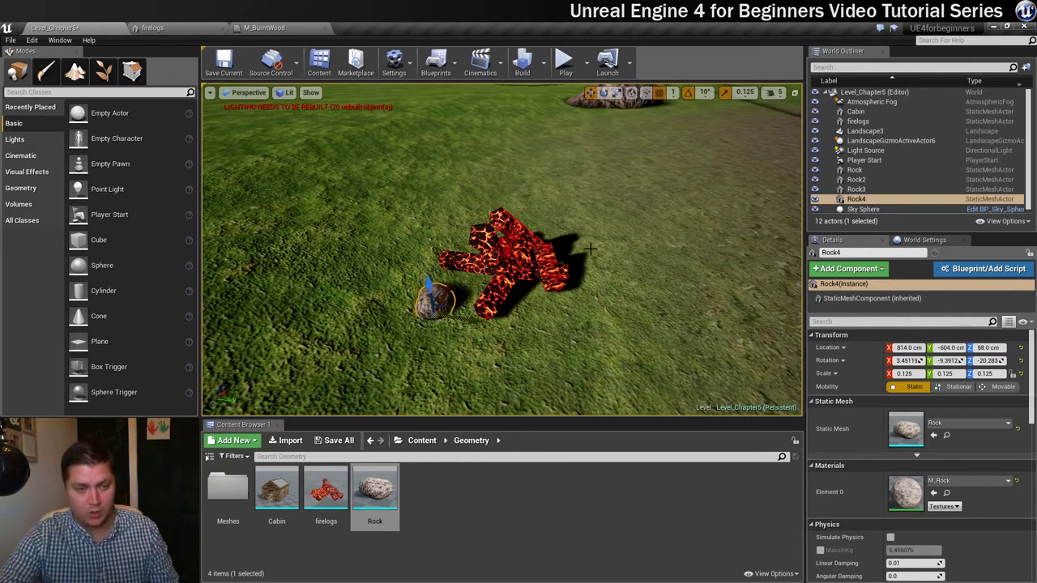
left_click_drag(474, 319, 527, 326, "alt")
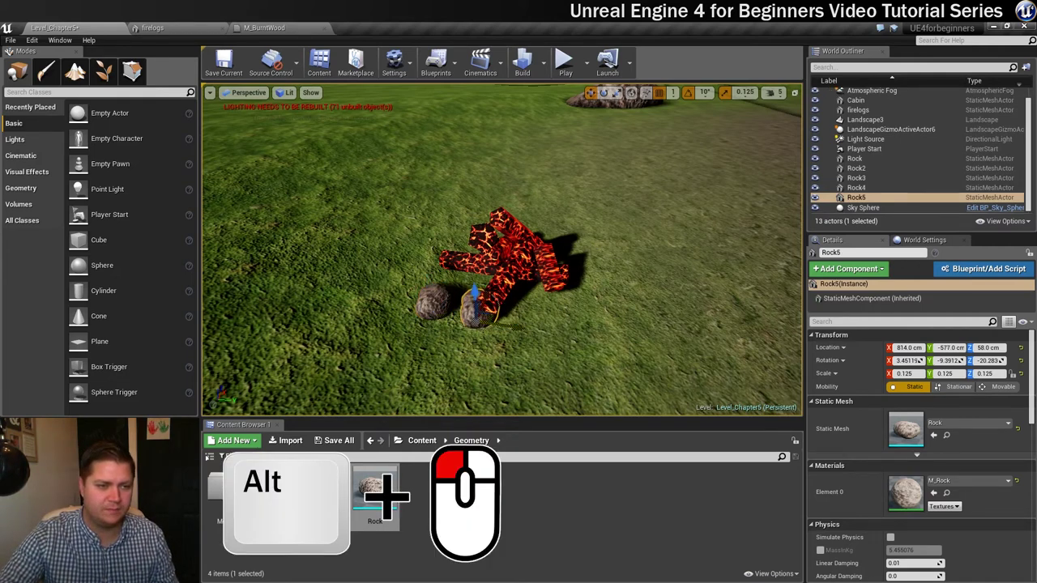
Step: Nudge the copied rock along the fire's edge and enlarge it to 0.1875 with 0.0625 scale snapping
left_click_drag(484, 289, 479, 308, "alt")
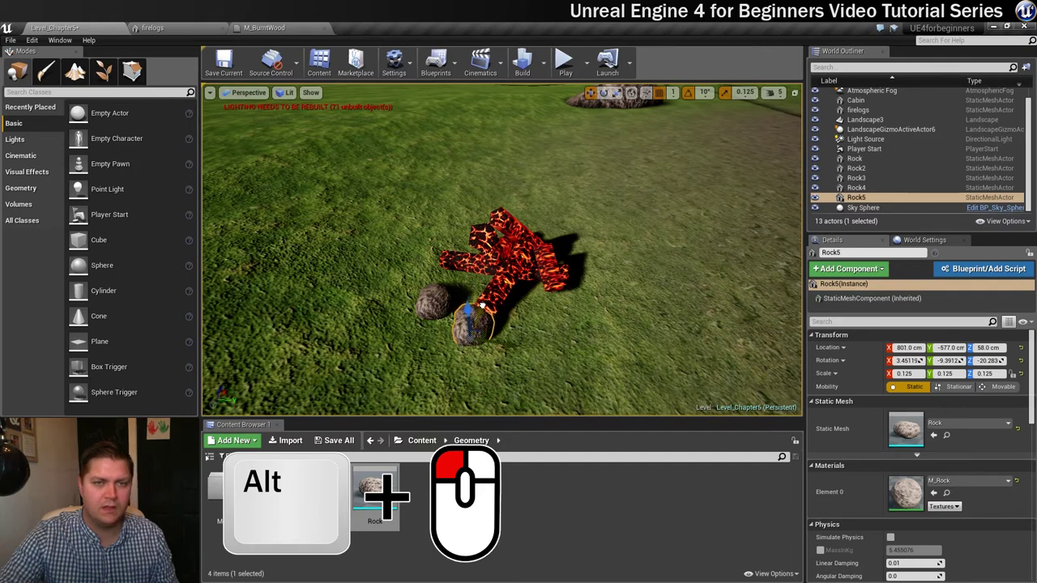
left_click(744, 93)
left_click(751, 174)
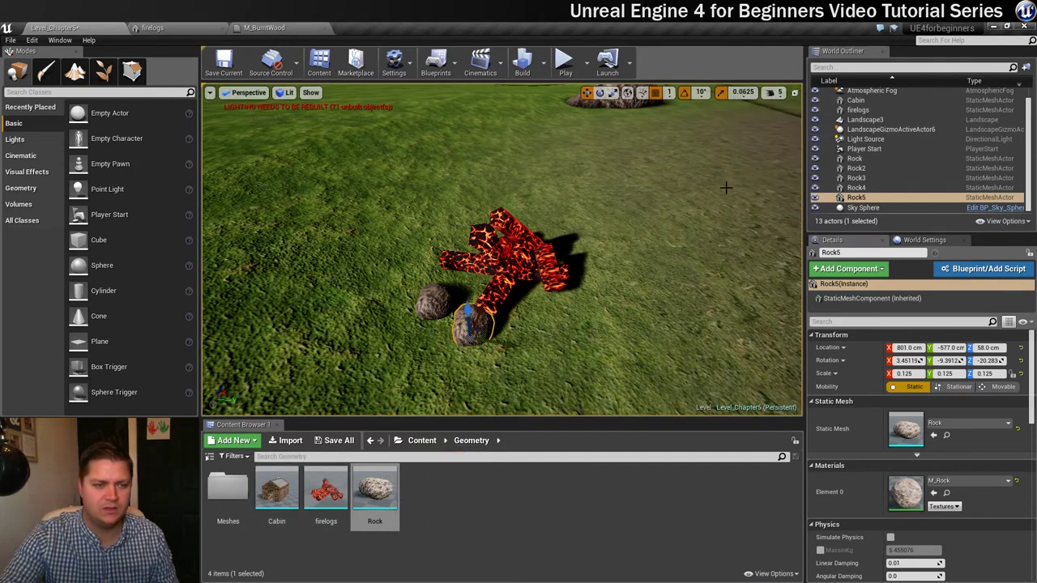
key("r")
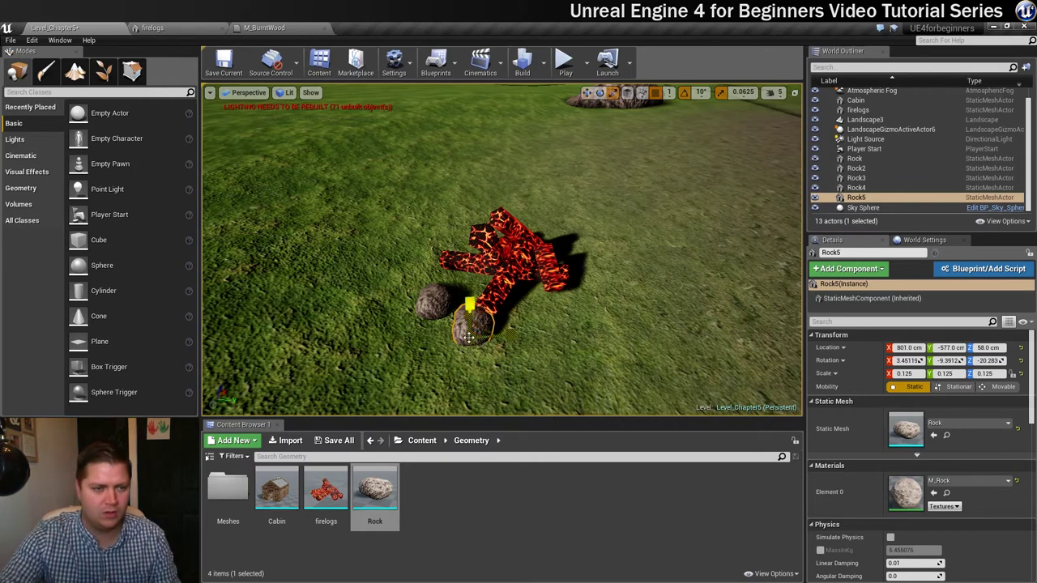
mouse_move(468, 339)
left_mouse_down()
mouse_move(478, 323)
mouse_move(472, 334)
left_mouse_up()
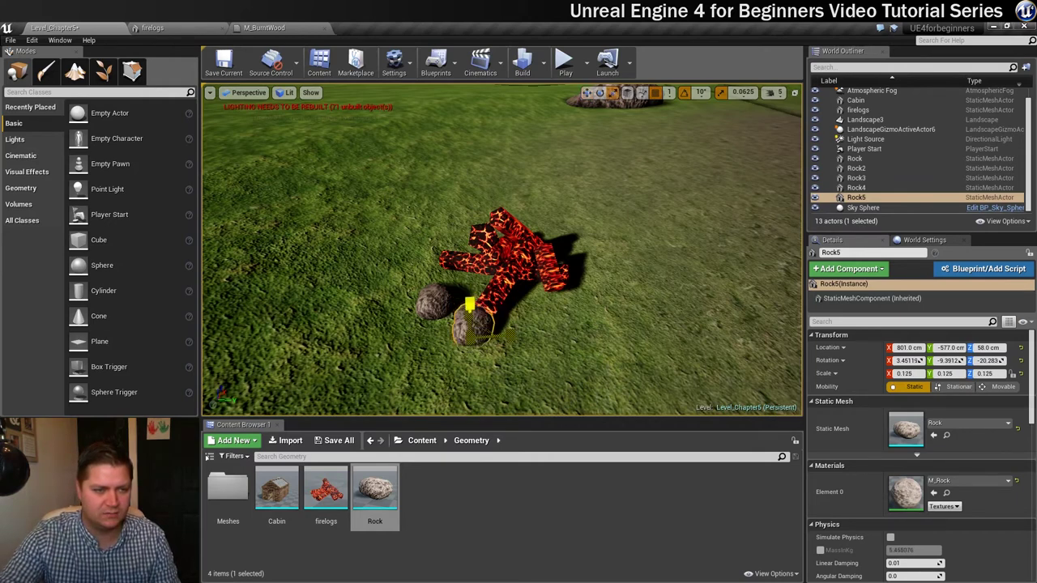
Step: Switch Scale Snap to 0.03125, return the rock to 0.125, rotate it and nudge it beside its neighbour
left_click(742, 91)
left_click(750, 186)
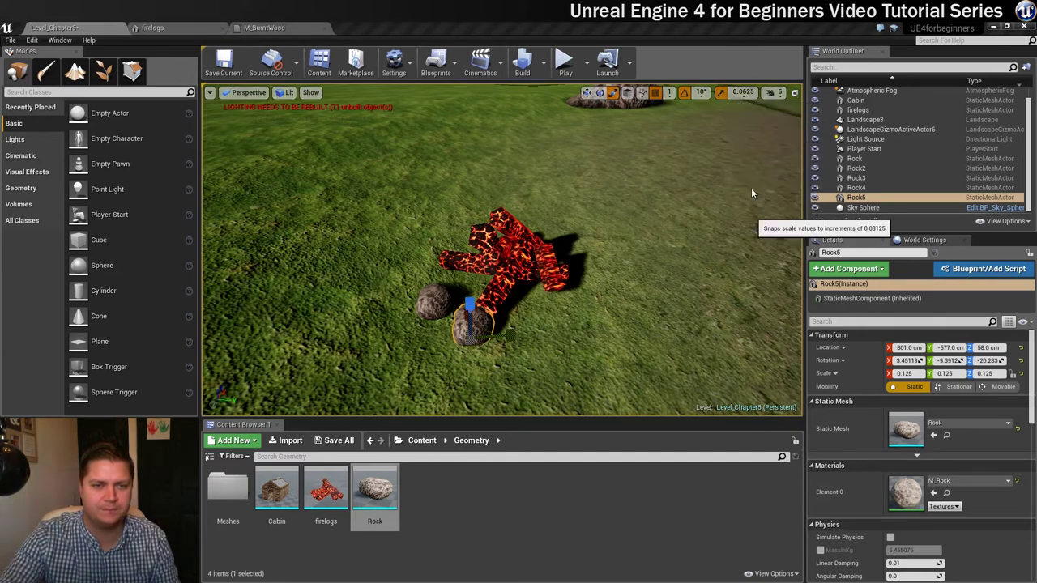
left_click_drag(470, 341, 526, 291)
key("e")
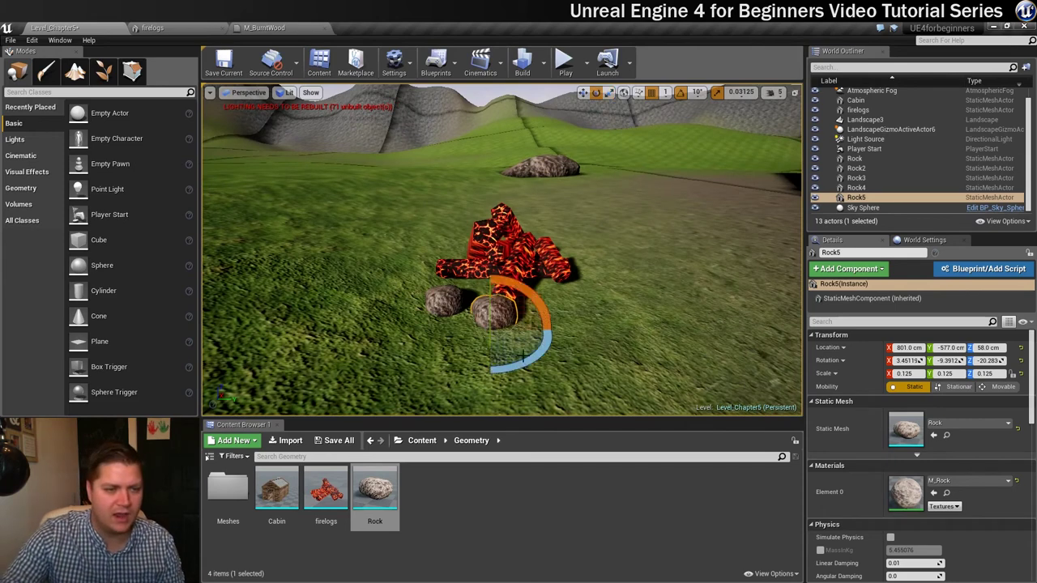
left_click_drag(526, 356, 489, 299)
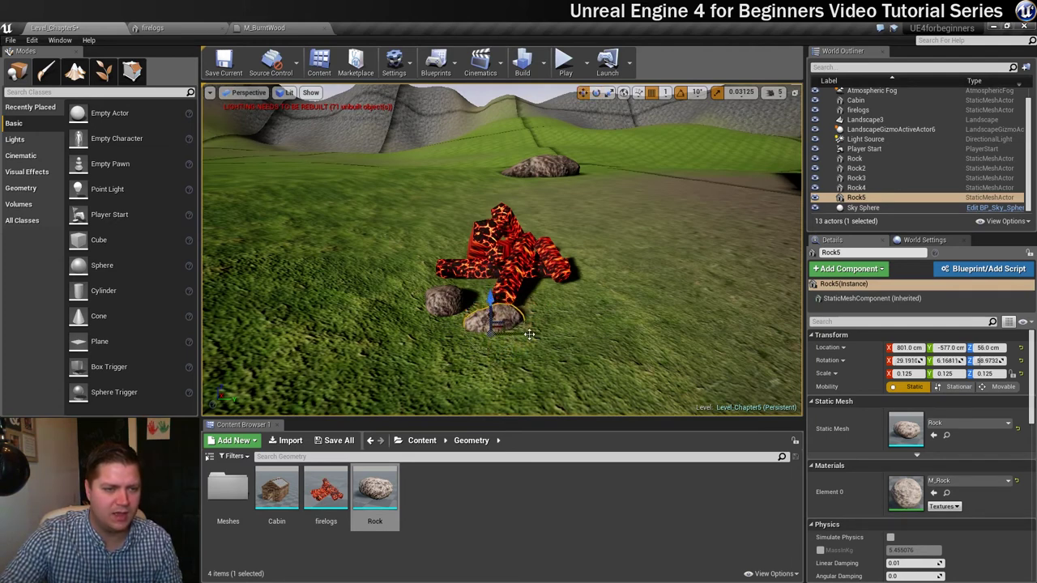
left_click_drag(527, 335, 524, 333)
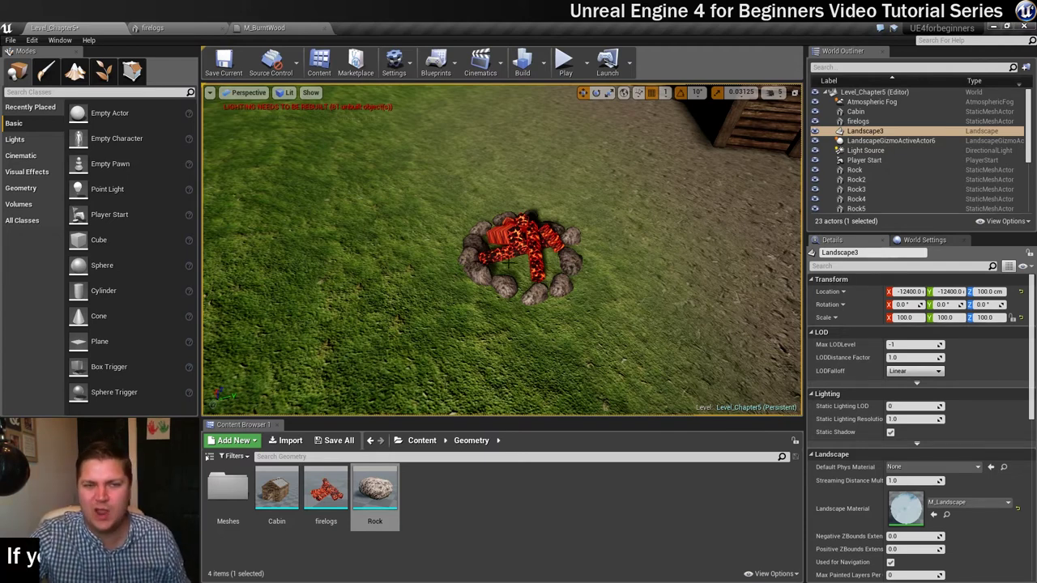
Step: Paint the Dirt layer around the fire pit with brush size 136 and falloff about 0.83
left_click(74, 72)
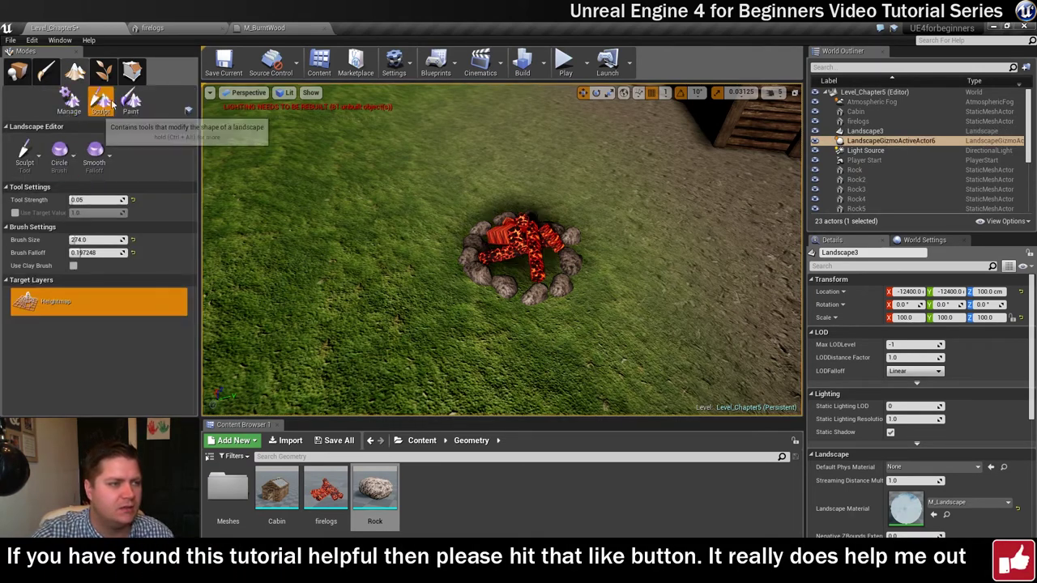
left_click(131, 101)
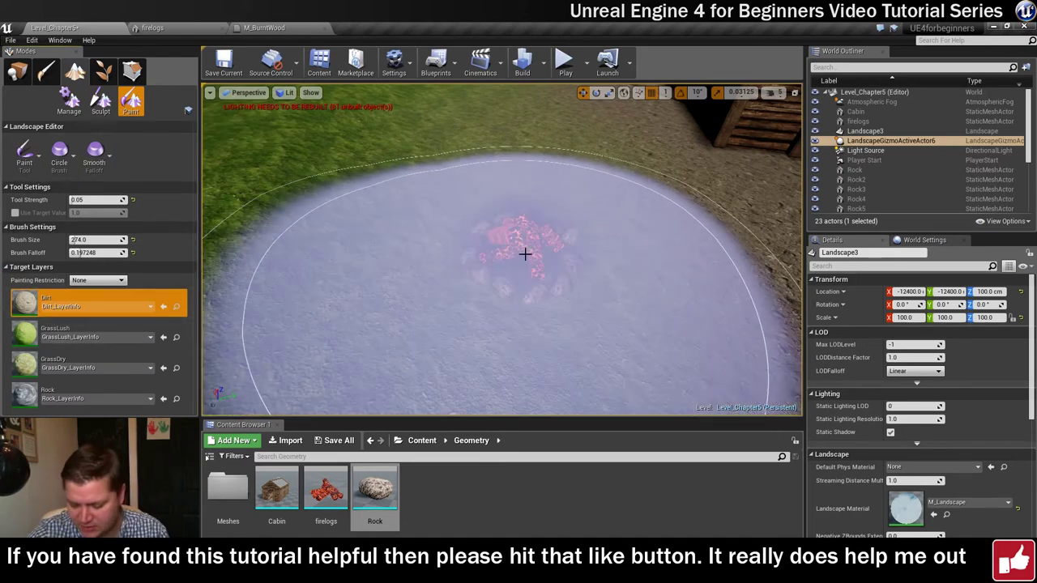
key("bracketleft")
key("bracketleft")
key("bracketleft")
key("bracketright")
key("bracketright")
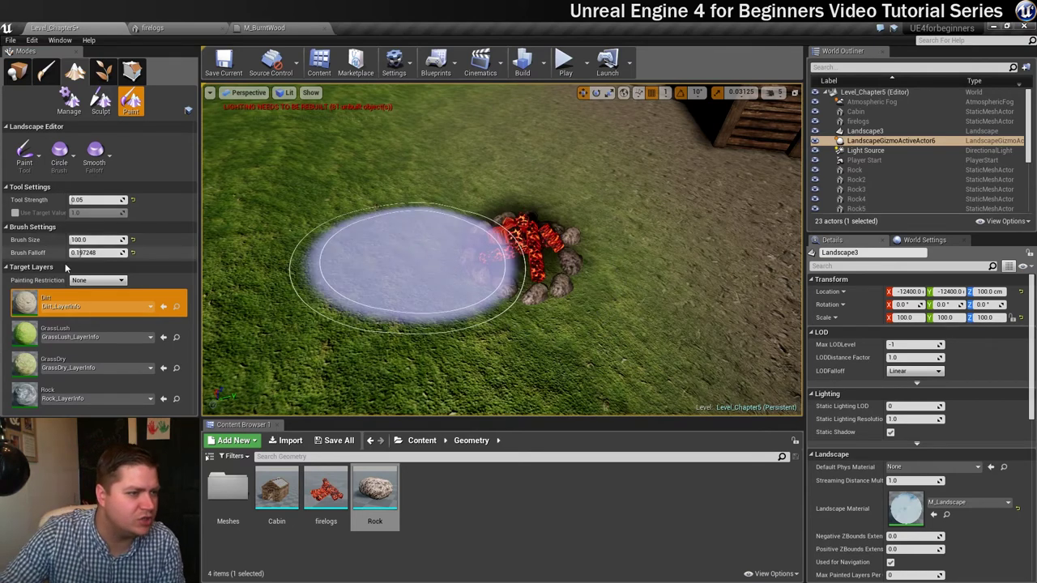
left_click_drag(86, 253, 138, 252)
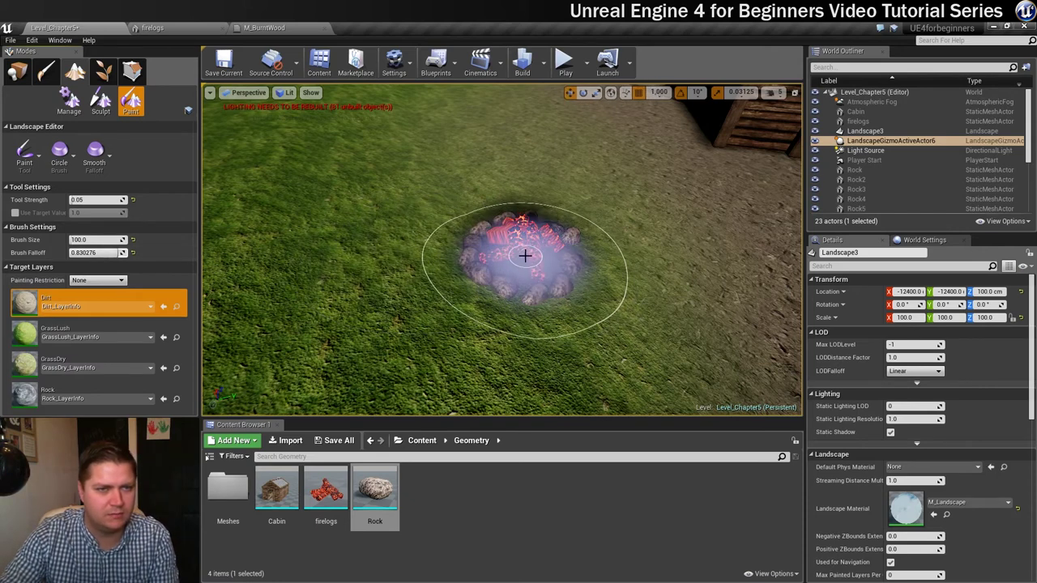
key("bracketright")
key("bracketright")
key("bracketright")
key("bracketright")
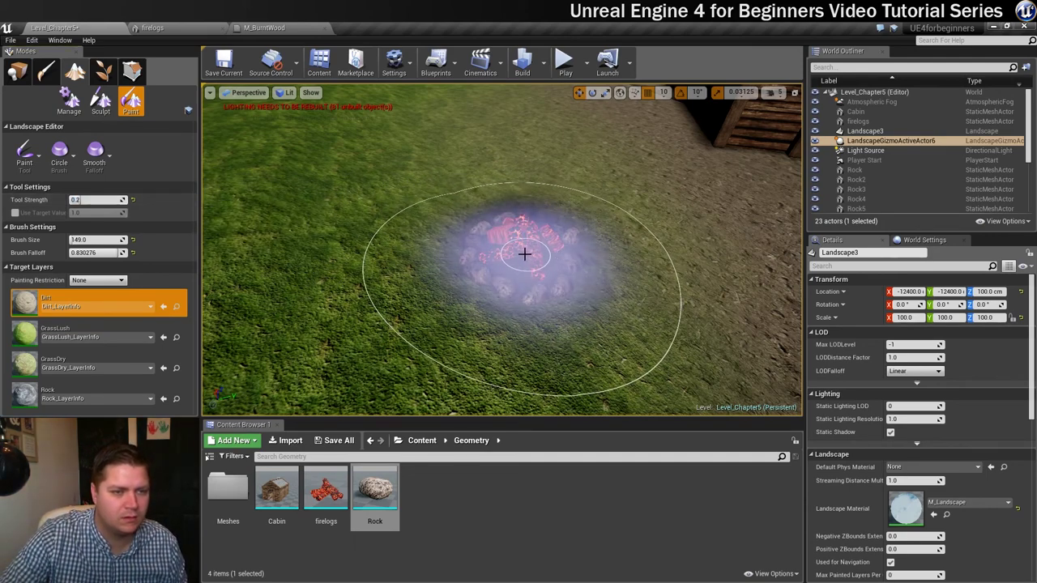
left_click_drag(514, 249, 532, 243)
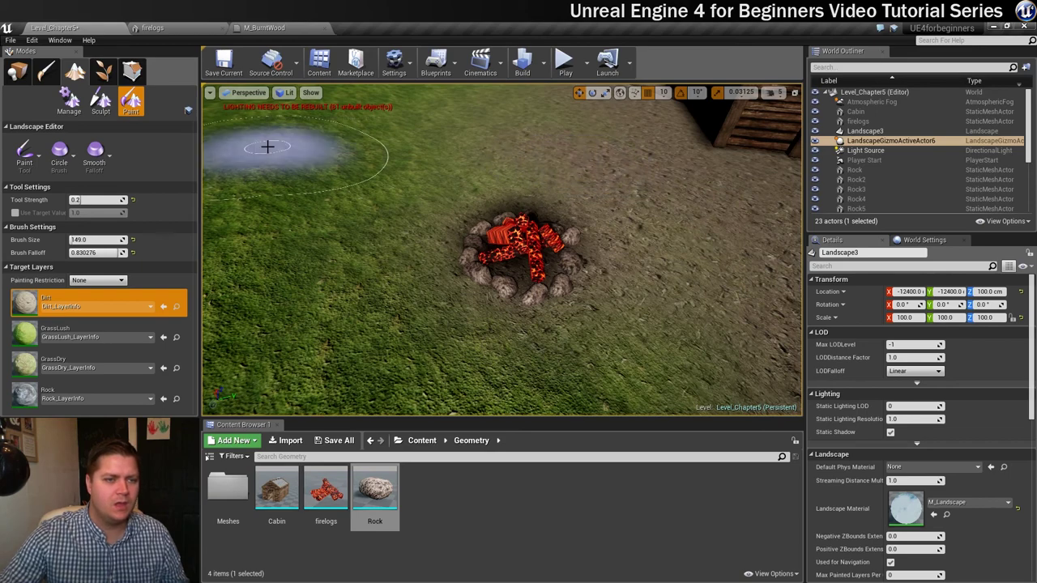
Step: Return to Place mode and fly the camera back to frame the cabin, rocks and fire pit
left_click(16, 71)
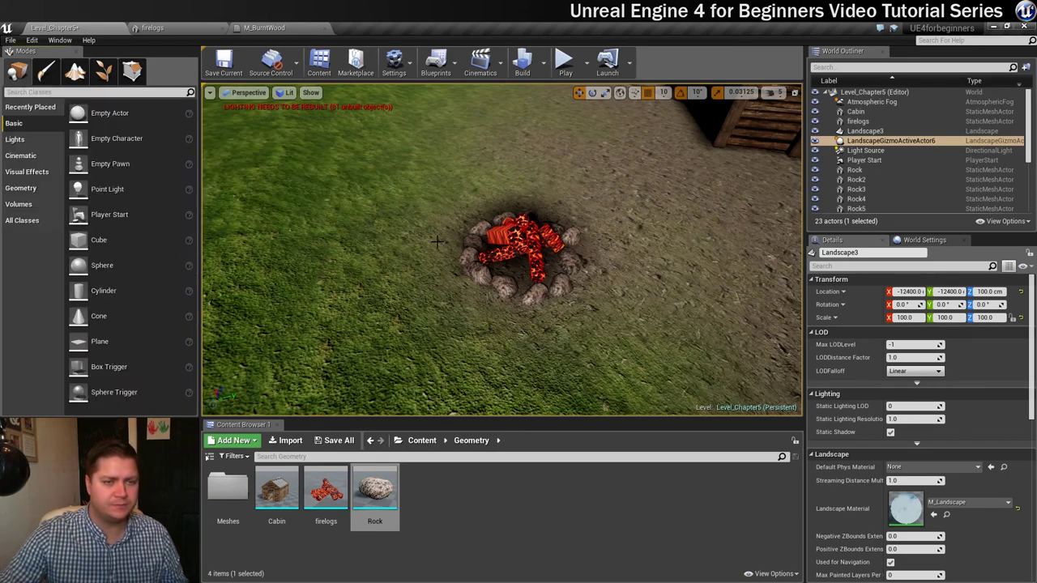
right_click_drag(497, 292, 473, 251)
key("s")
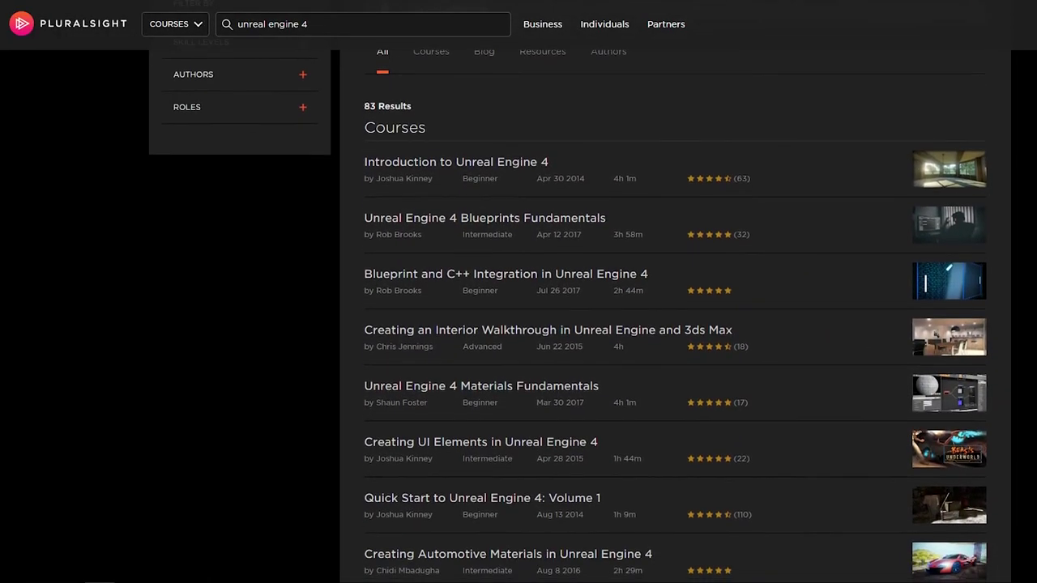
Step: Scroll through Pluralsight's 'unreal engine 4' course results
scroll(567, 324, "down", 2)
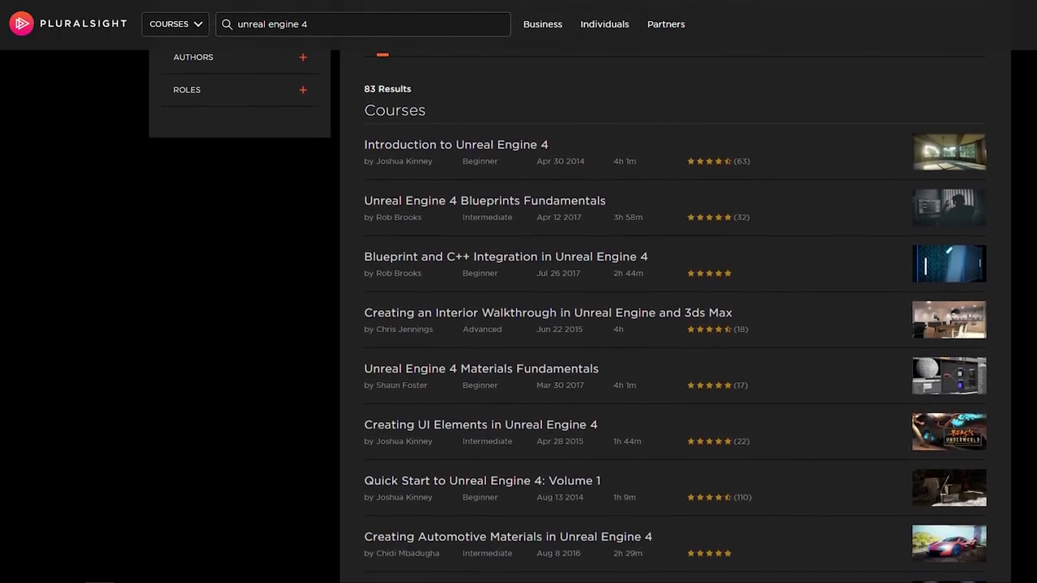